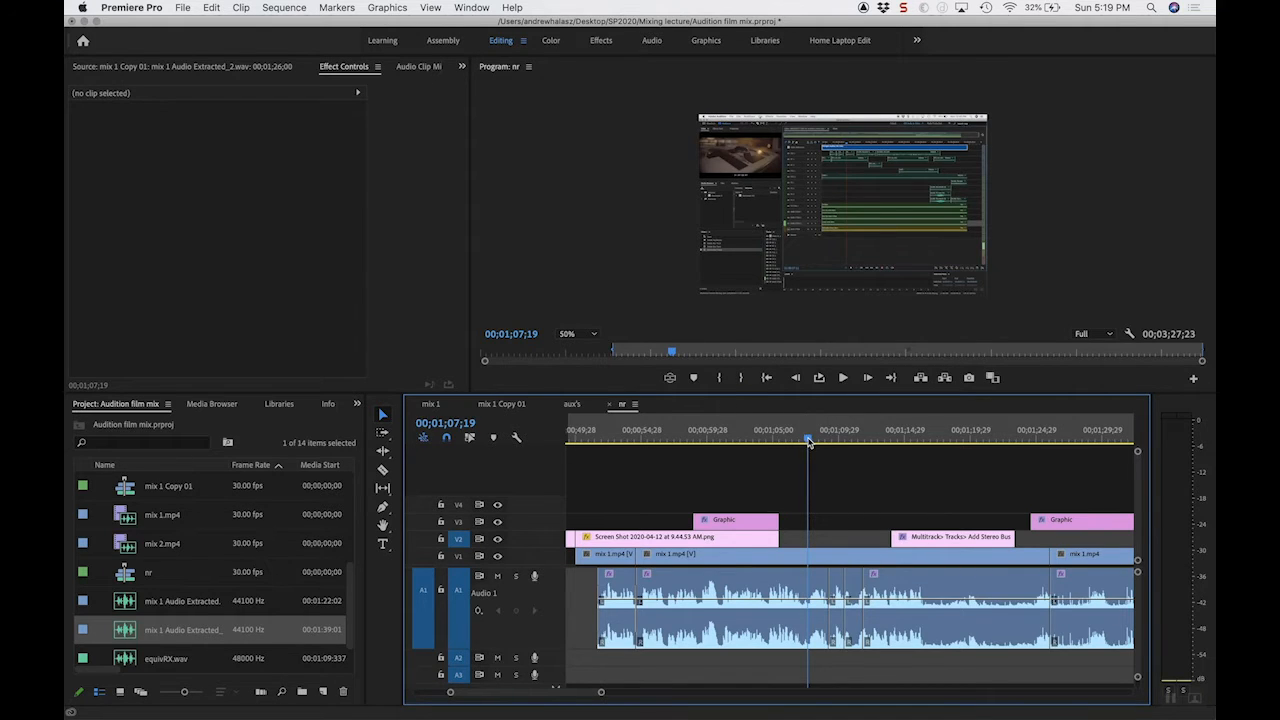
Step: Play the A1 dialogue between about 00;01;07 and 00;01;11 in the nr sequence to locate the noise
key("space")
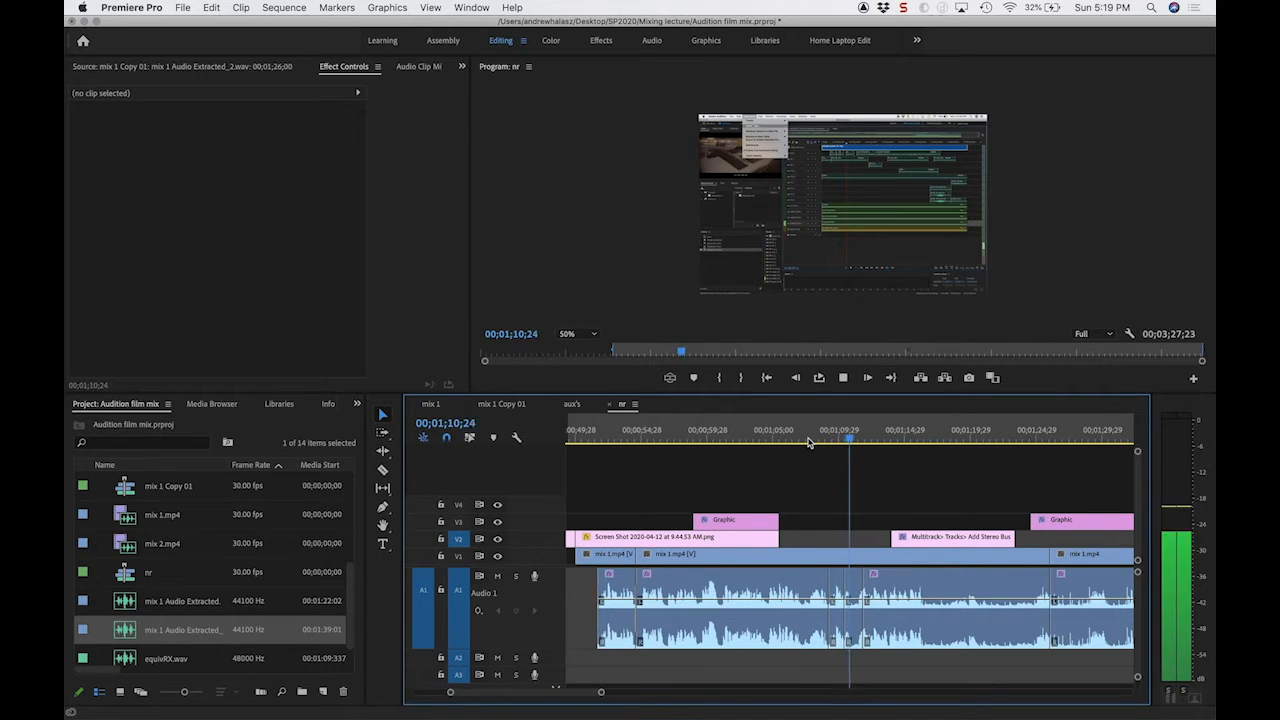
key("space")
left_click(814, 440)
key("space")
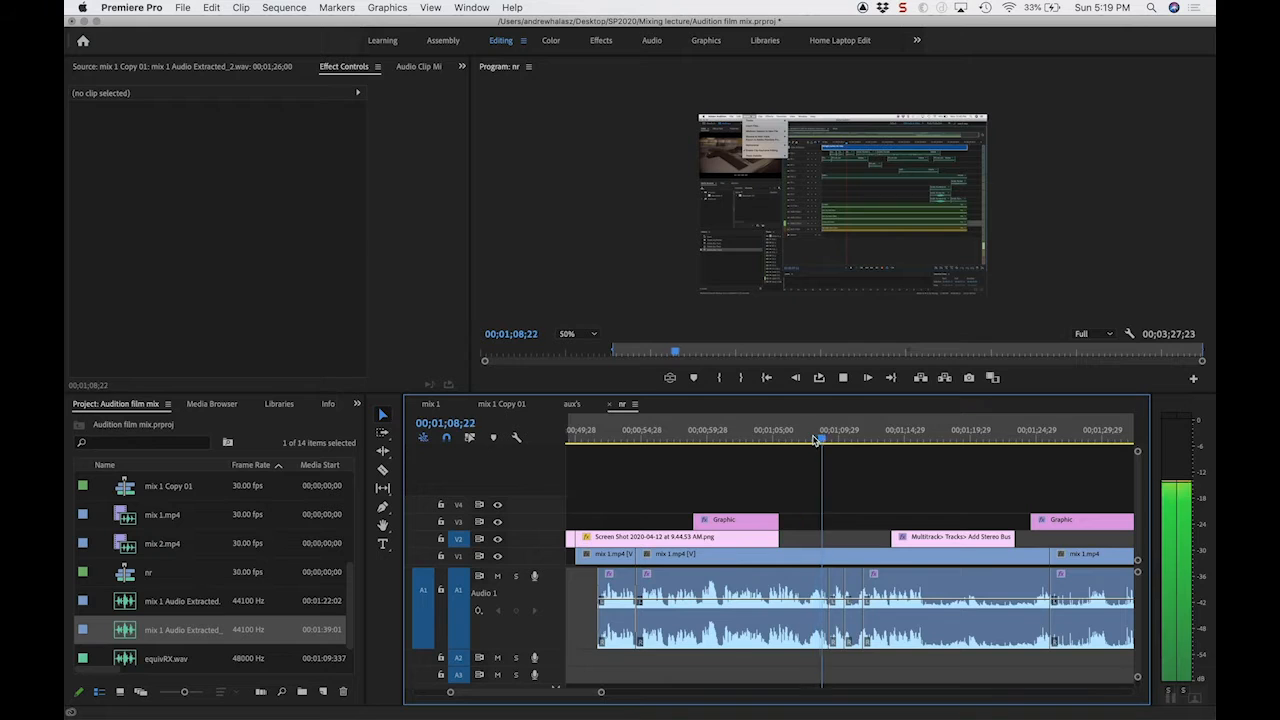
key("space")
key("equal")
key("equal")
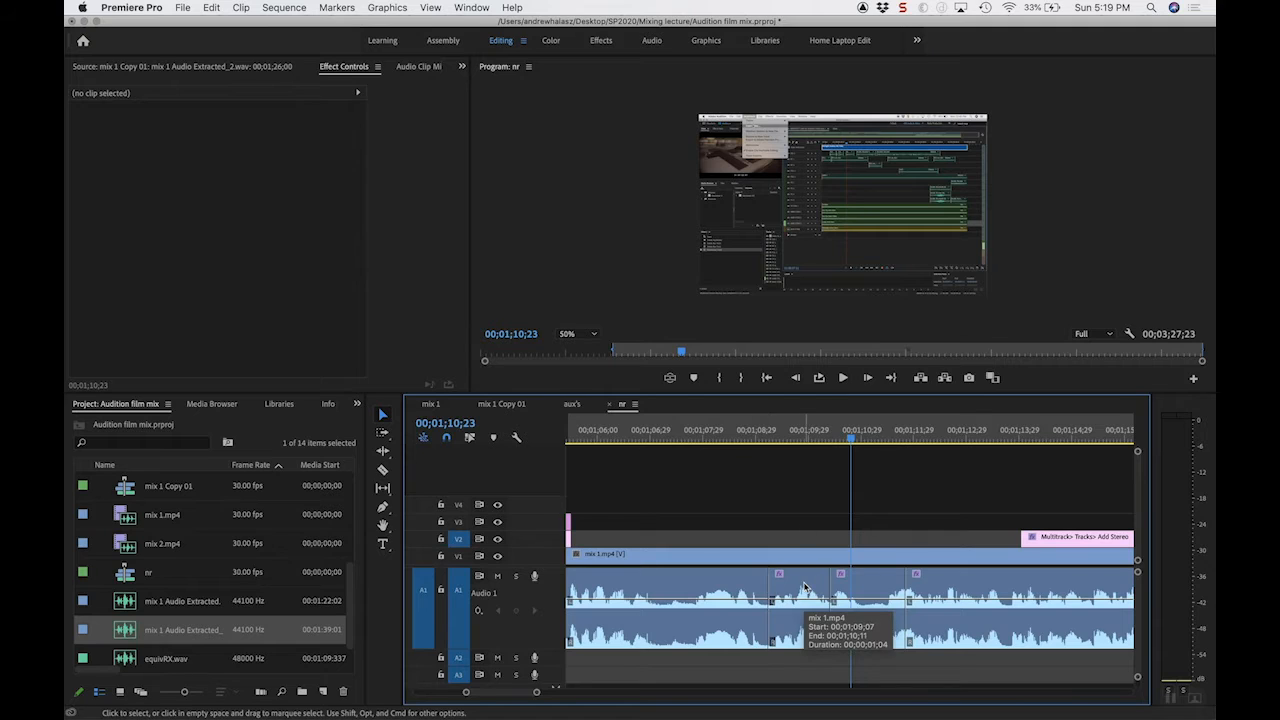
Step: Select and play the short mix 1.mp4 audio clip starting at 00;01;09;07, and send it to Adobe Audition for editing
left_click(805, 587)
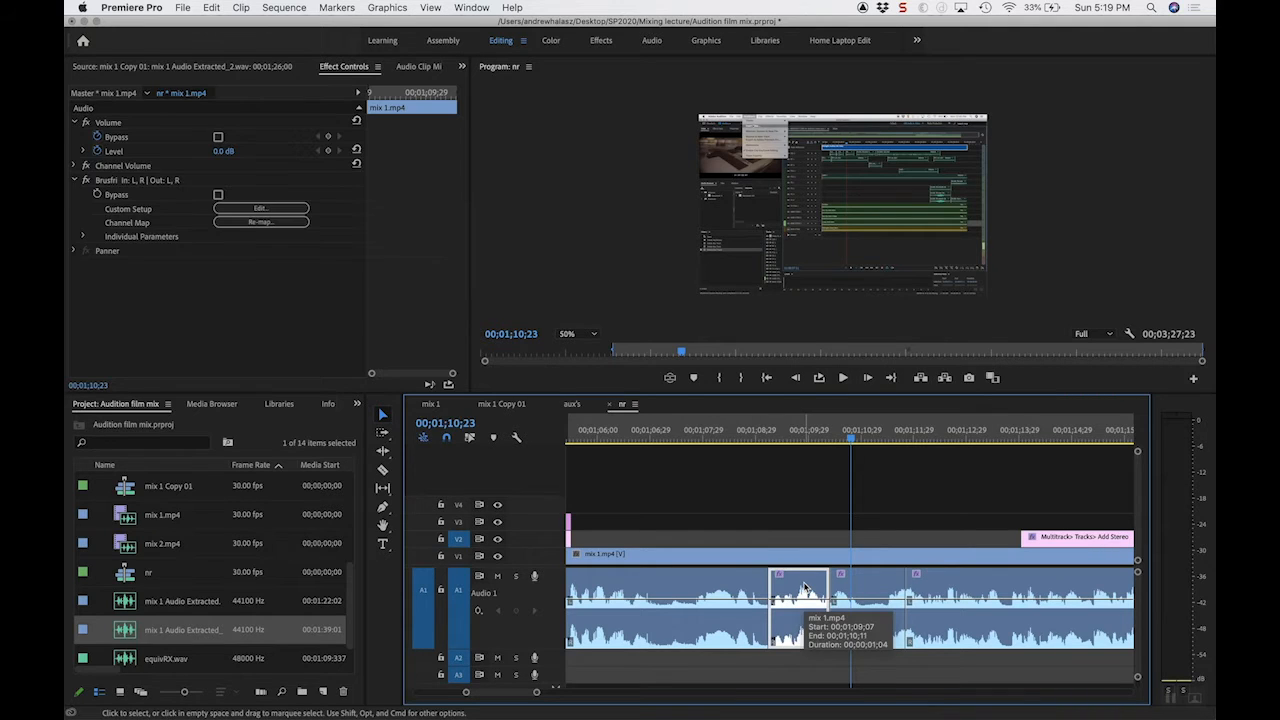
left_click(770, 430)
key("space")
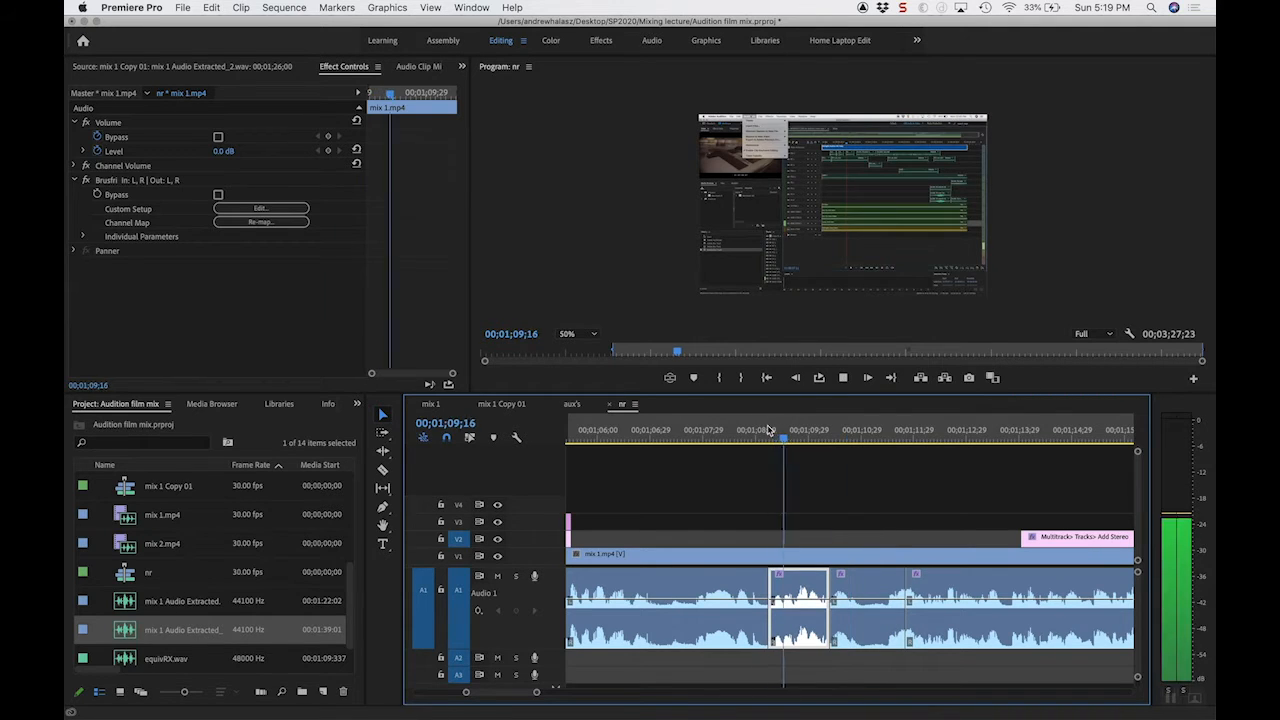
key("space")
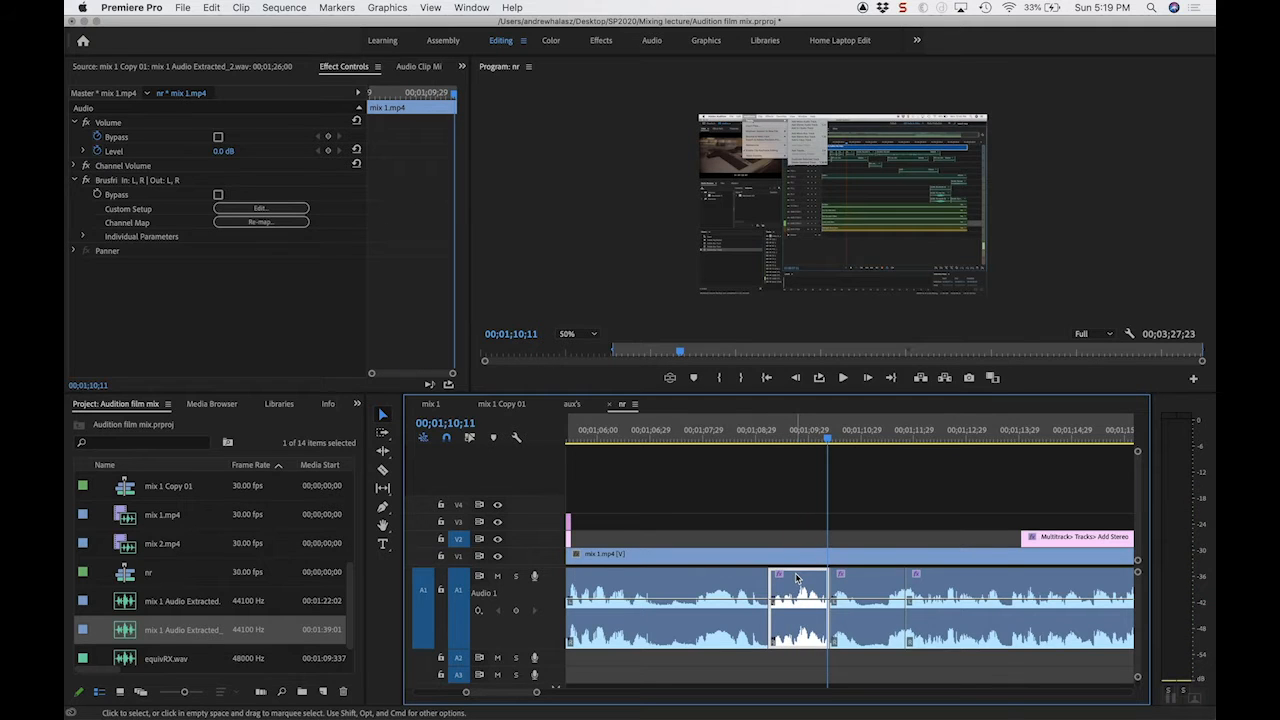
right_click(797, 578)
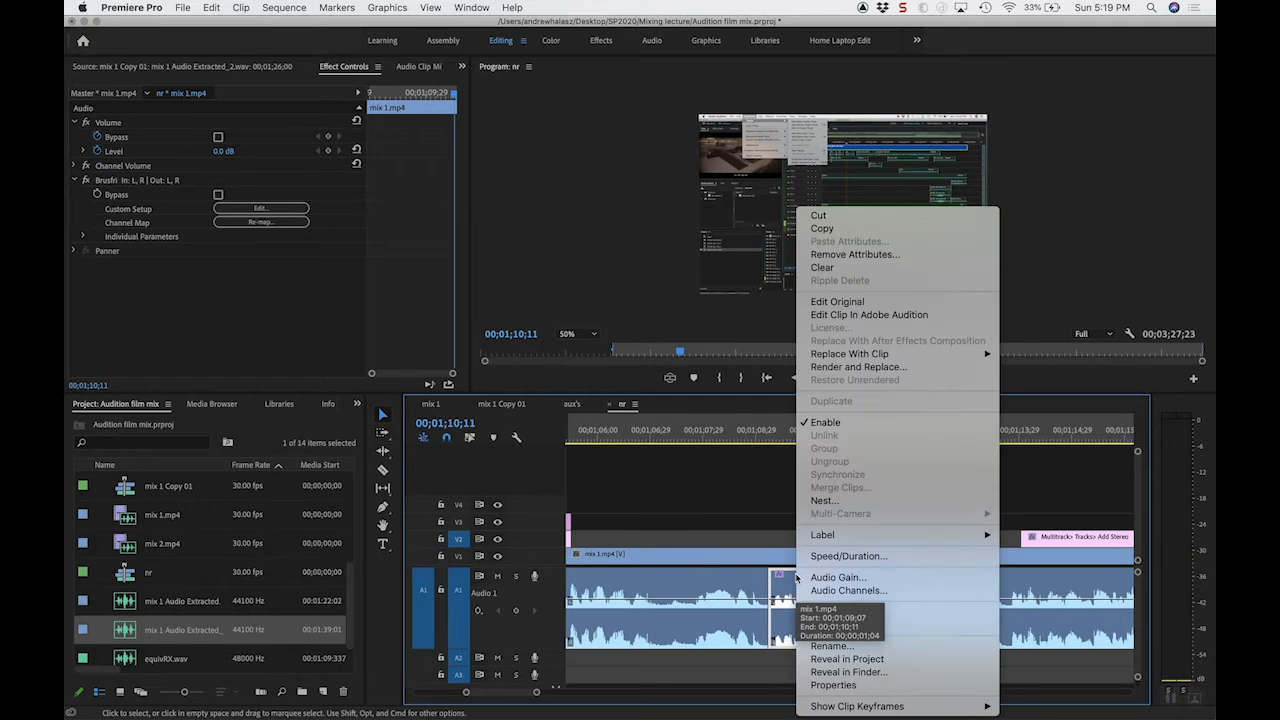
left_click(857, 315)
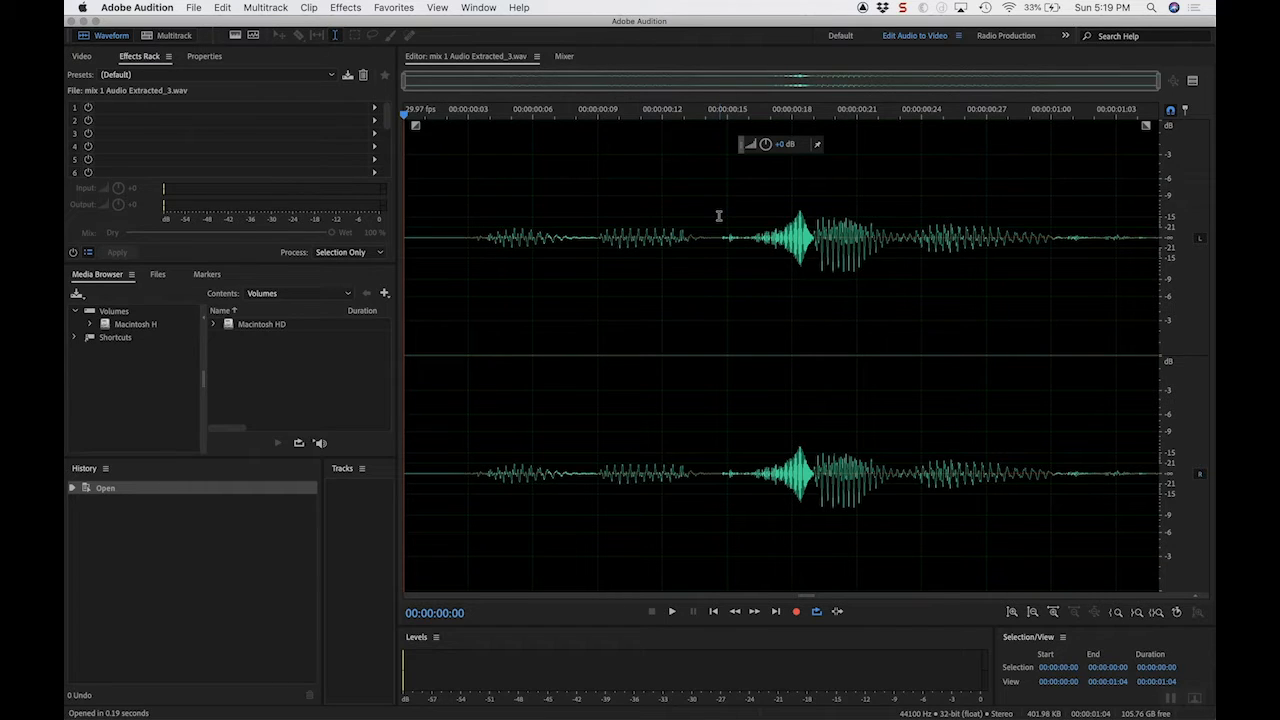
Step: Play the extracted clip's waveform and show its spectral frequency display
left_click(509, 200)
key("space")
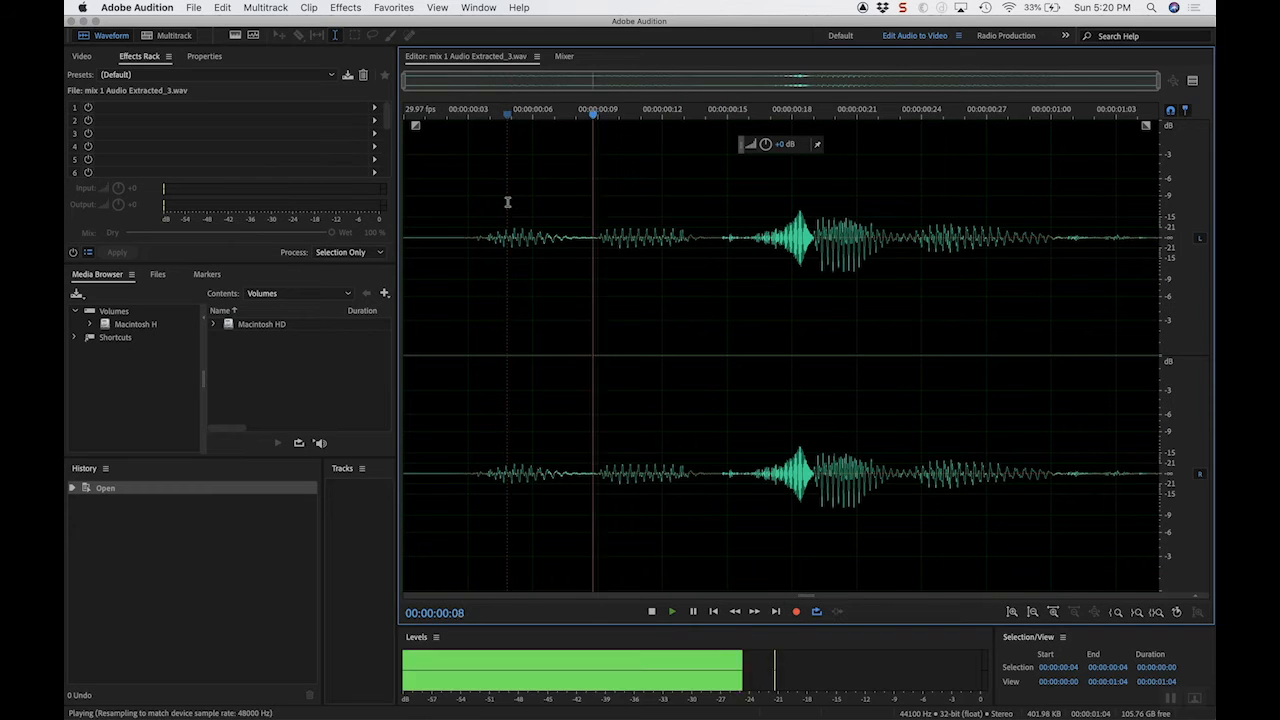
key("space")
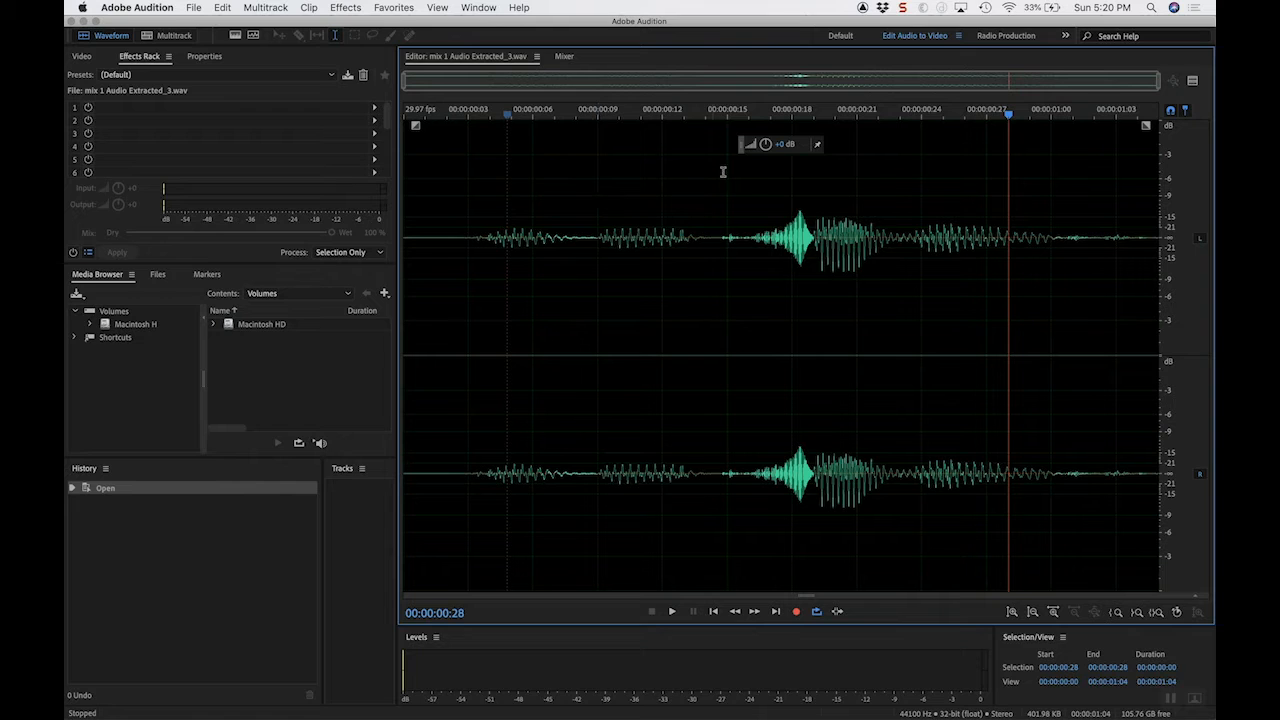
left_click(440, 8)
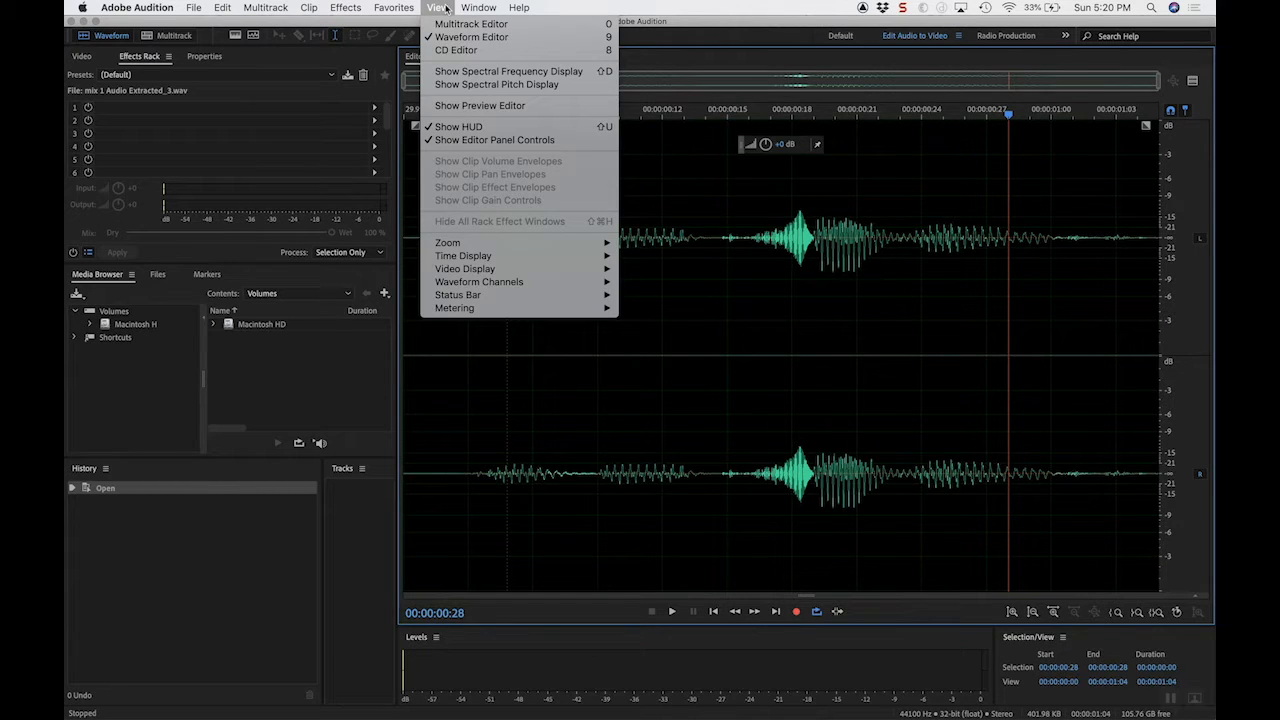
left_click(467, 71)
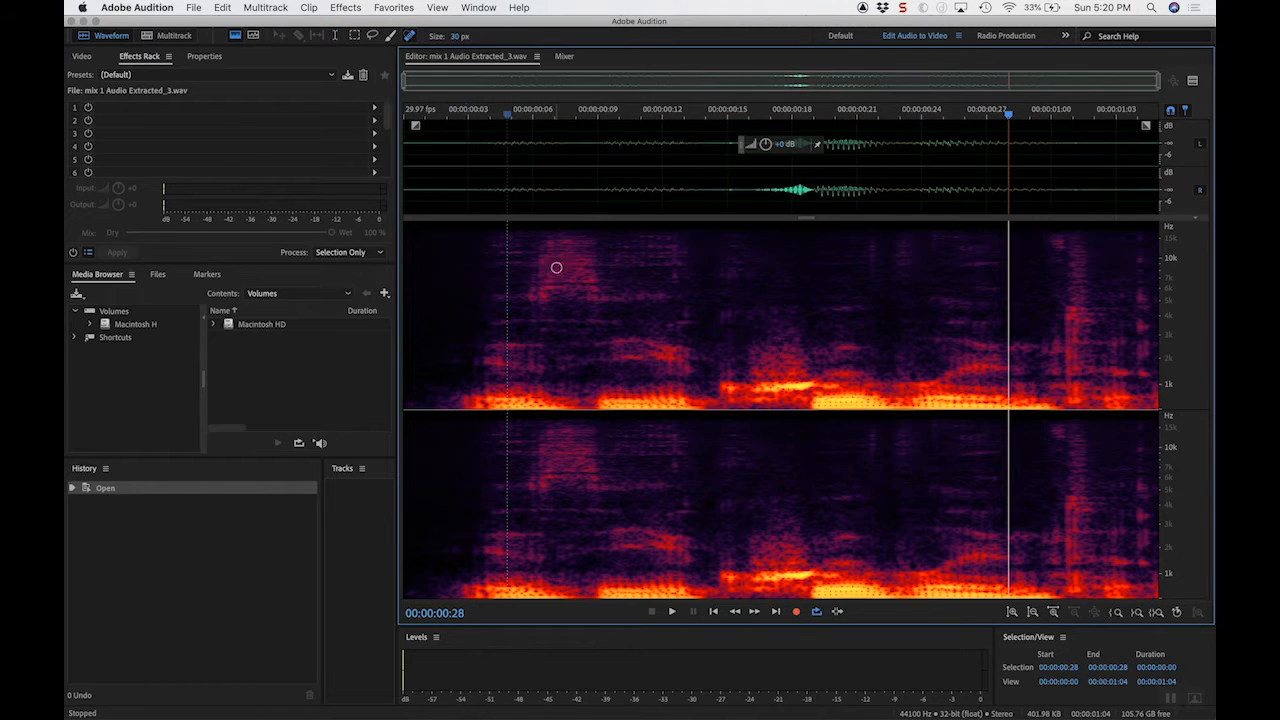
Step: Play the clip repeatedly from different starting points while examining the spectral display for the noise
left_click(467, 118)
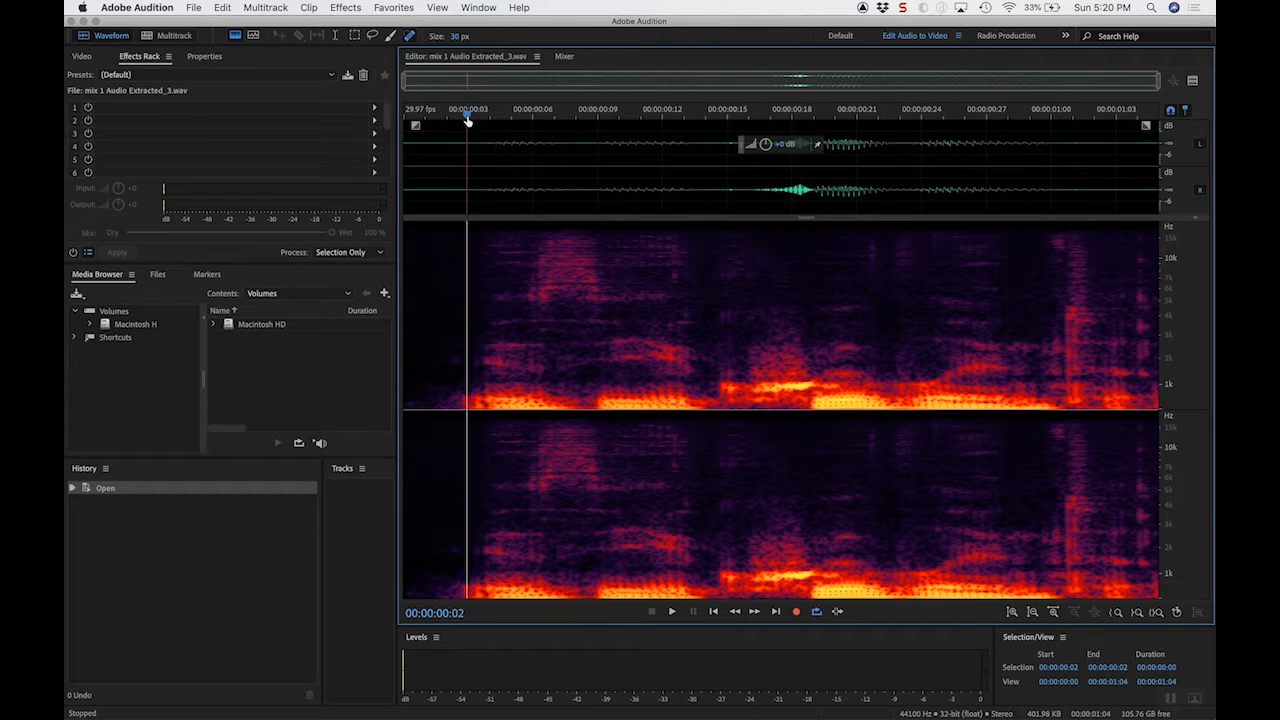
key("space")
key("space")
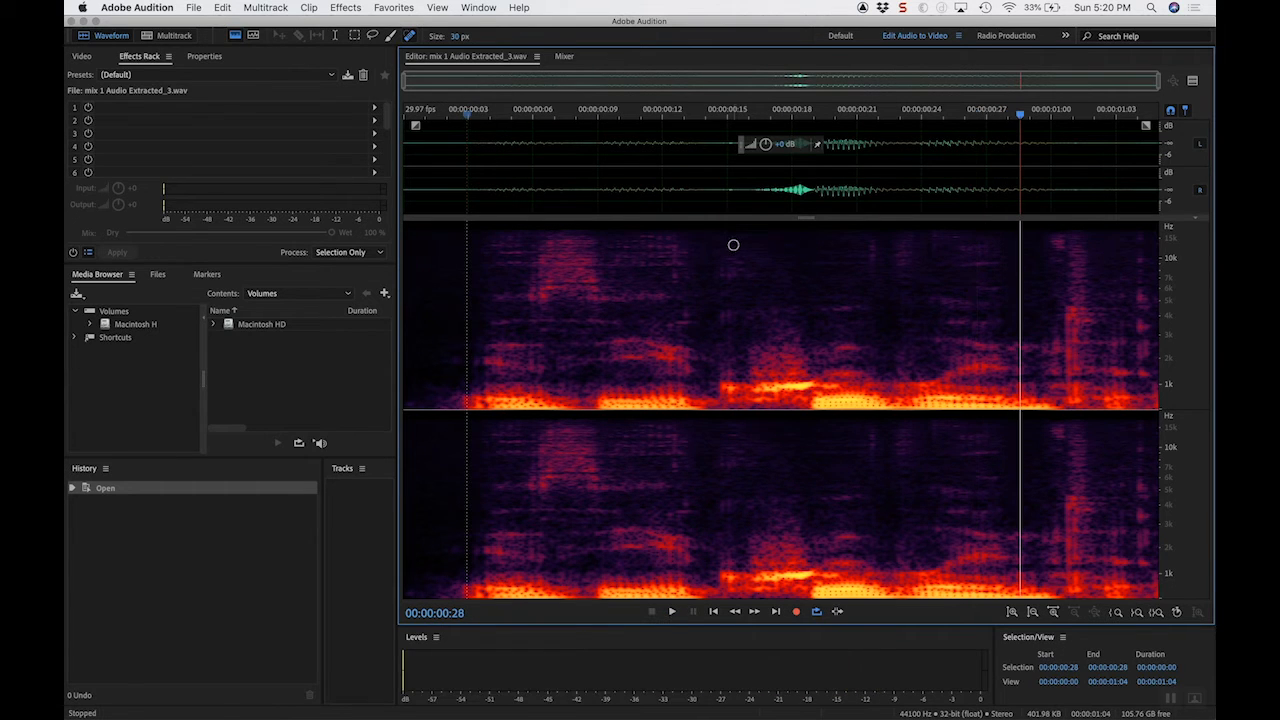
left_click(565, 118)
key("space")
key("space")
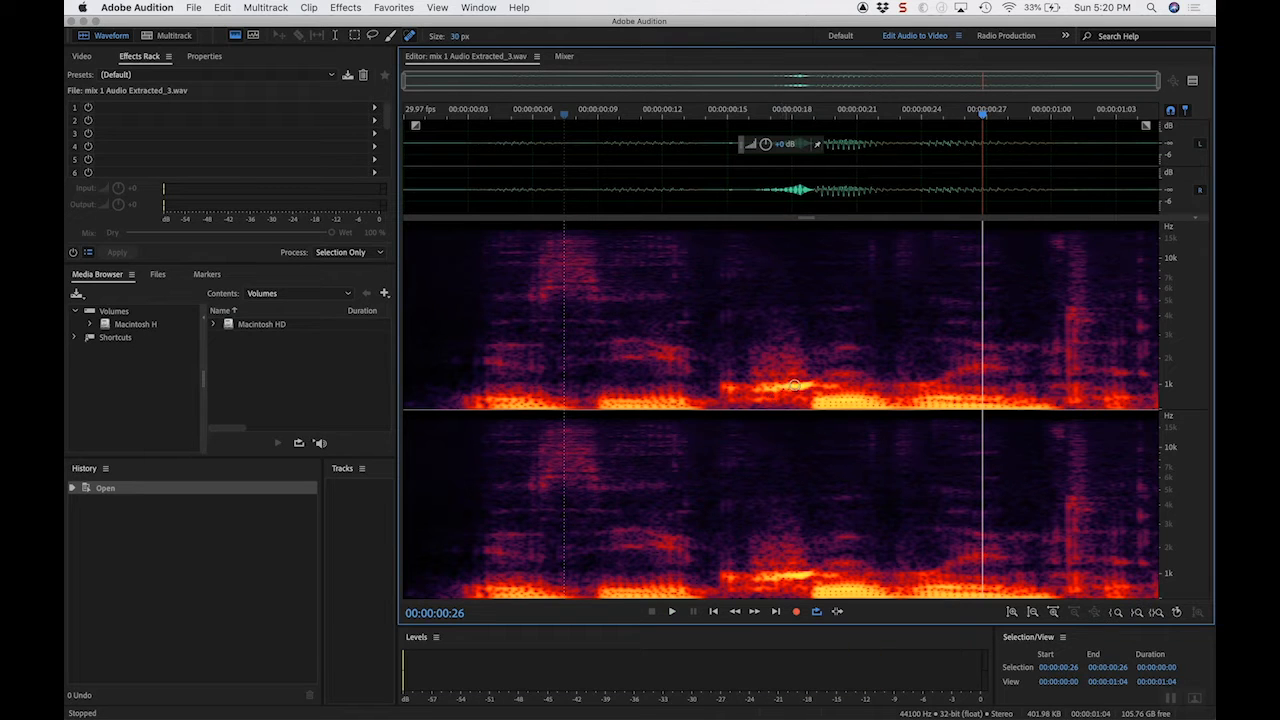
left_click(631, 118)
key("space")
key("space")
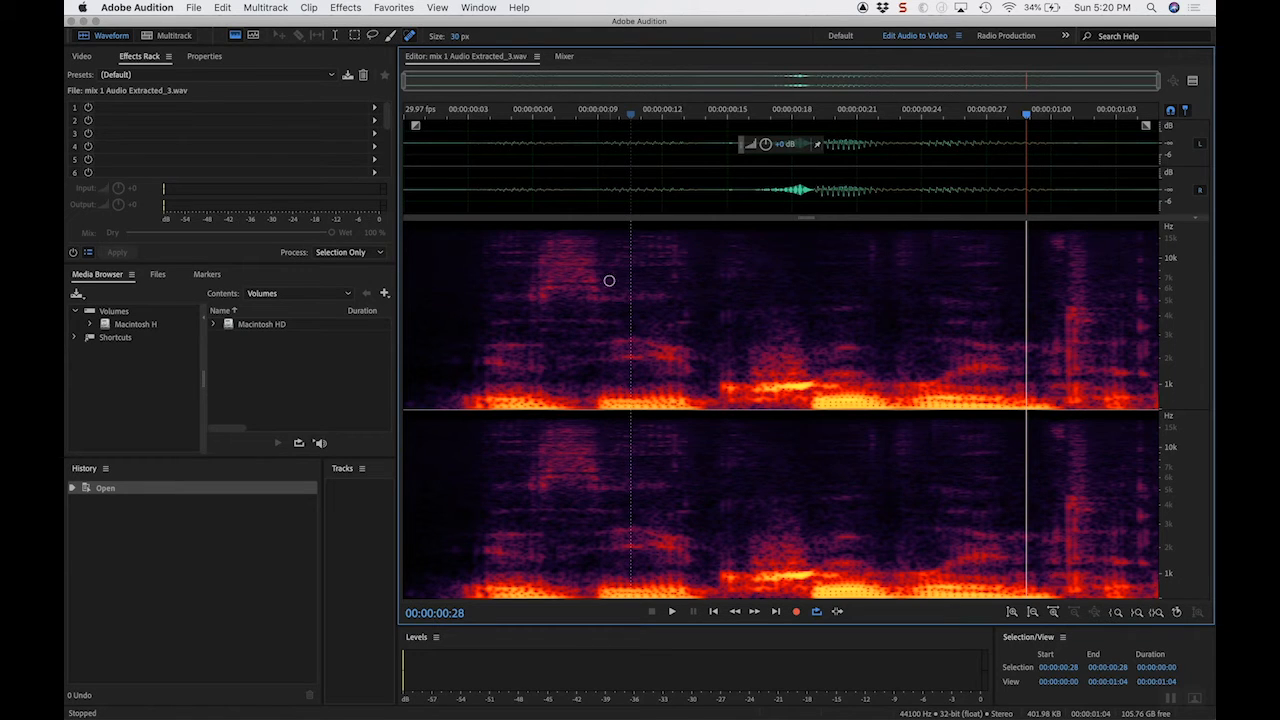
Step: Select the range from 00:00:00:15 to 00:00:00:19 and play it to isolate the noise
scroll(645, 292, "up", 2)
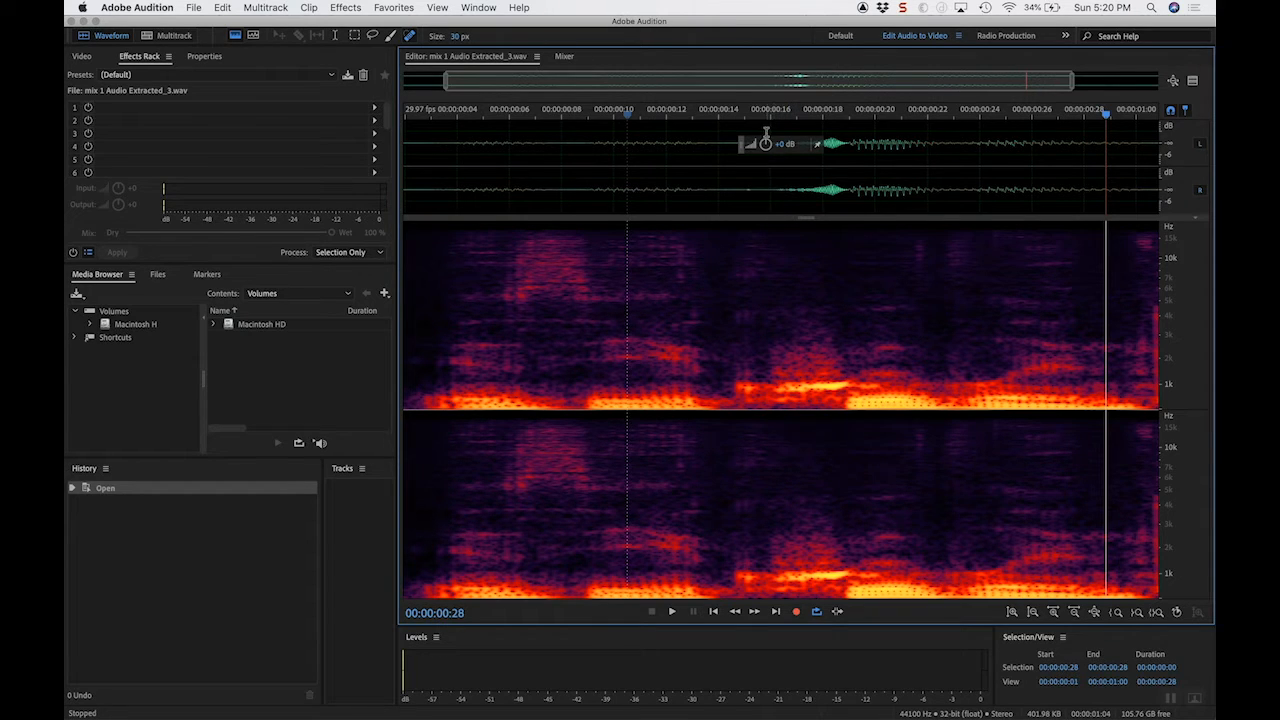
left_click(757, 116)
key("shift+End")
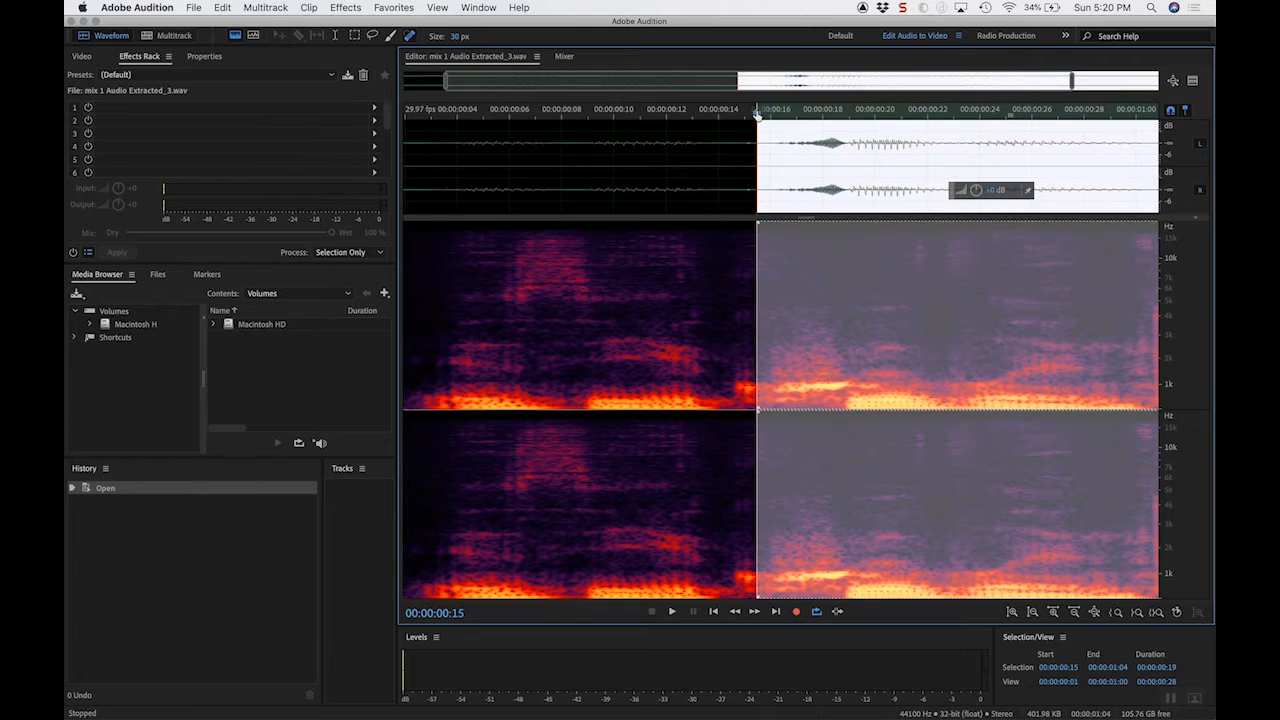
left_click(861, 118)
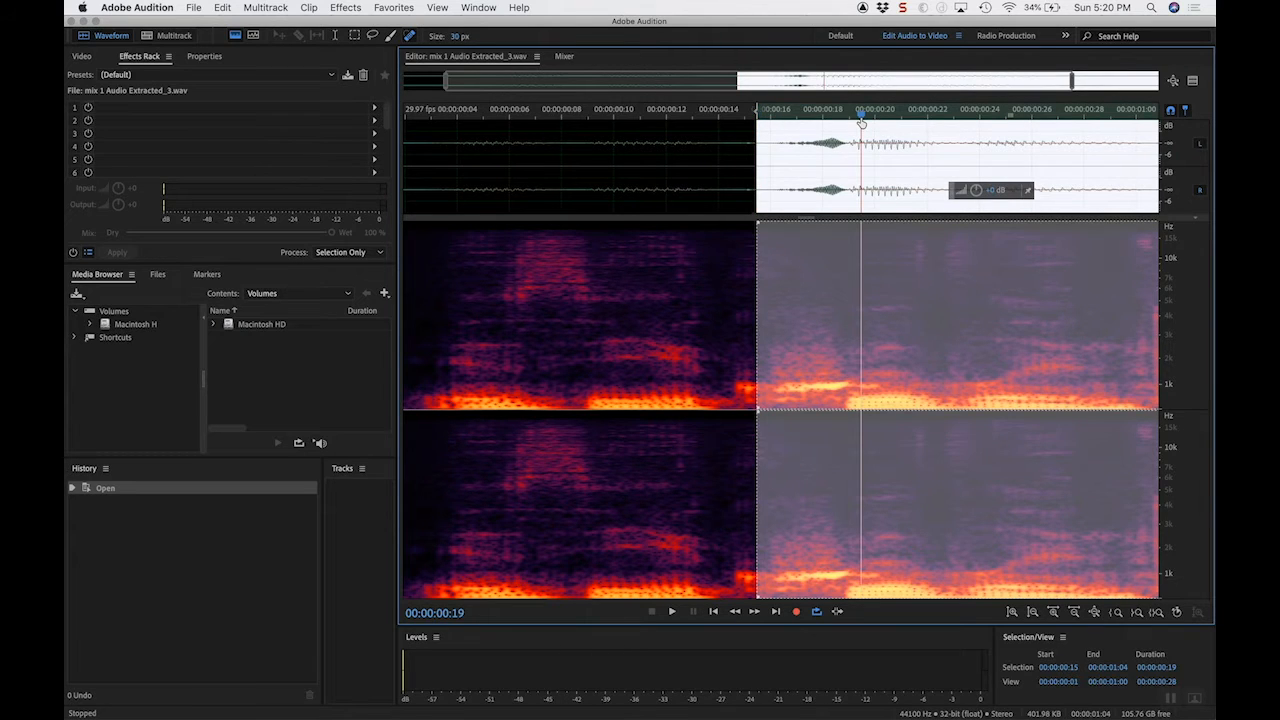
left_click(861, 118, "shift")
key("space")
key("space")
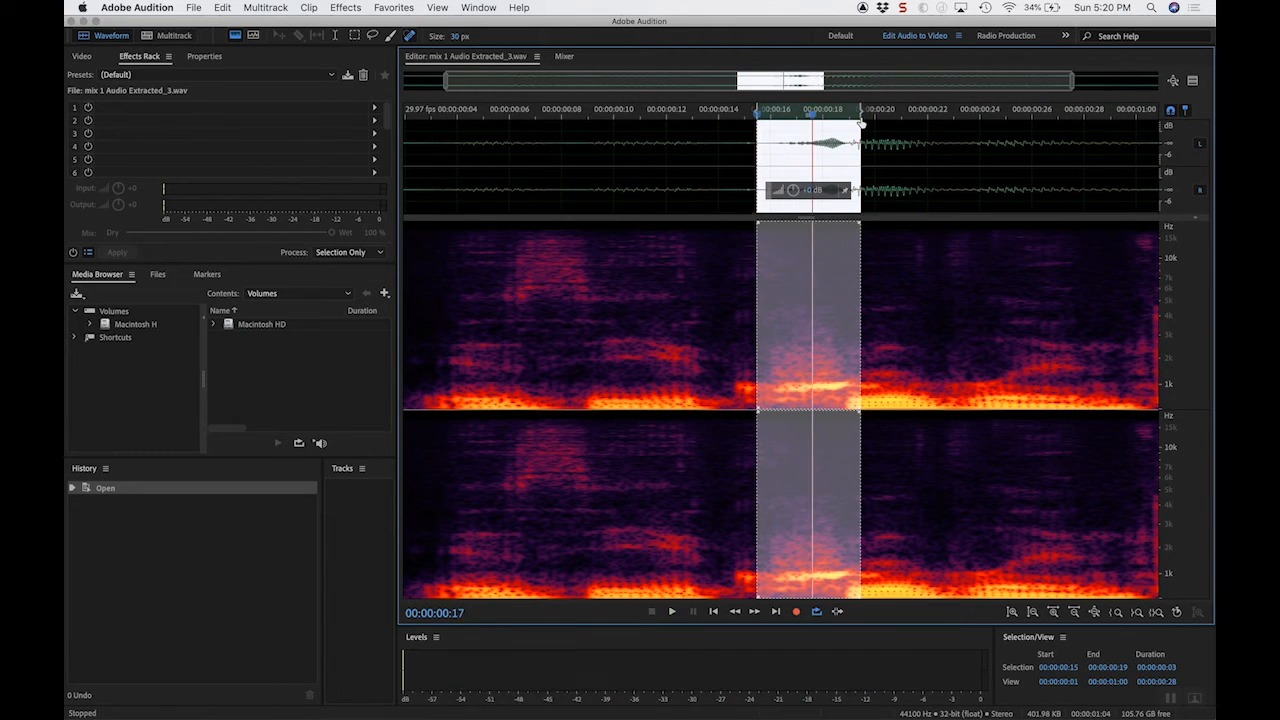
Step: Clear the range selection and paint over the bright streak near 1 kHz at about 00:00:00:16 with the 30 px Spot Healing Brush
left_click(782, 118)
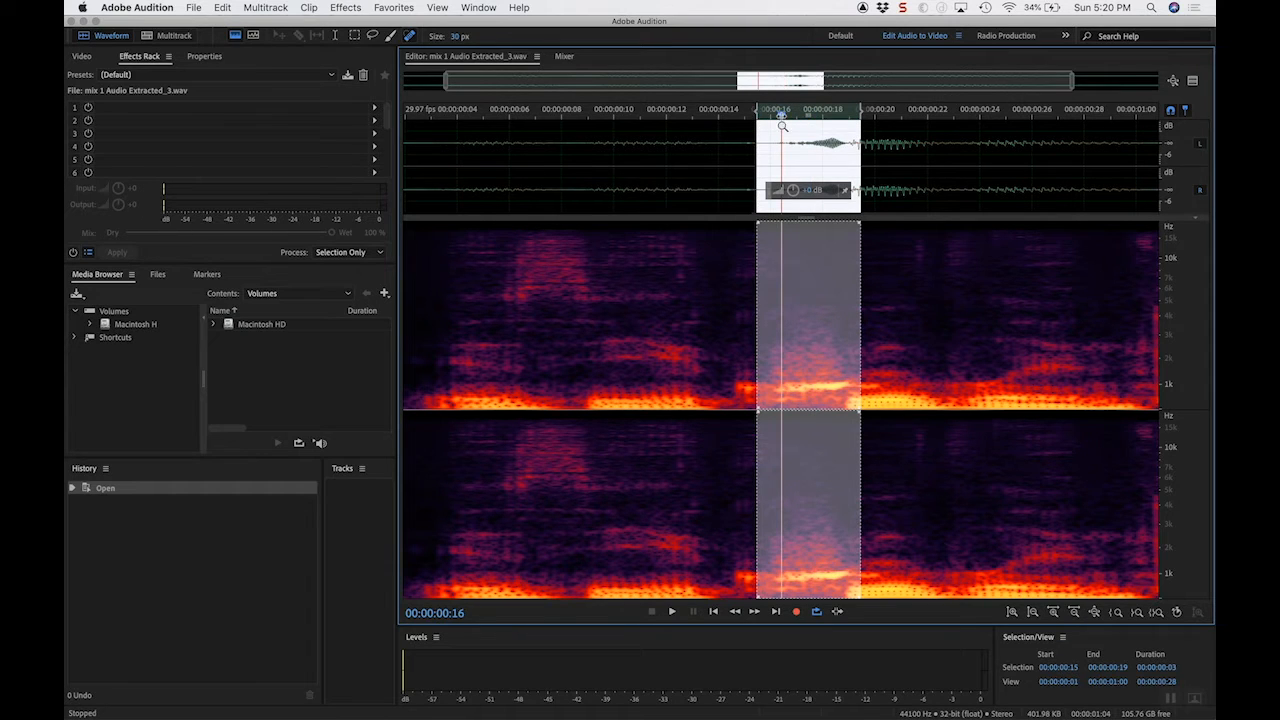
right_click(782, 125)
left_click(805, 183)
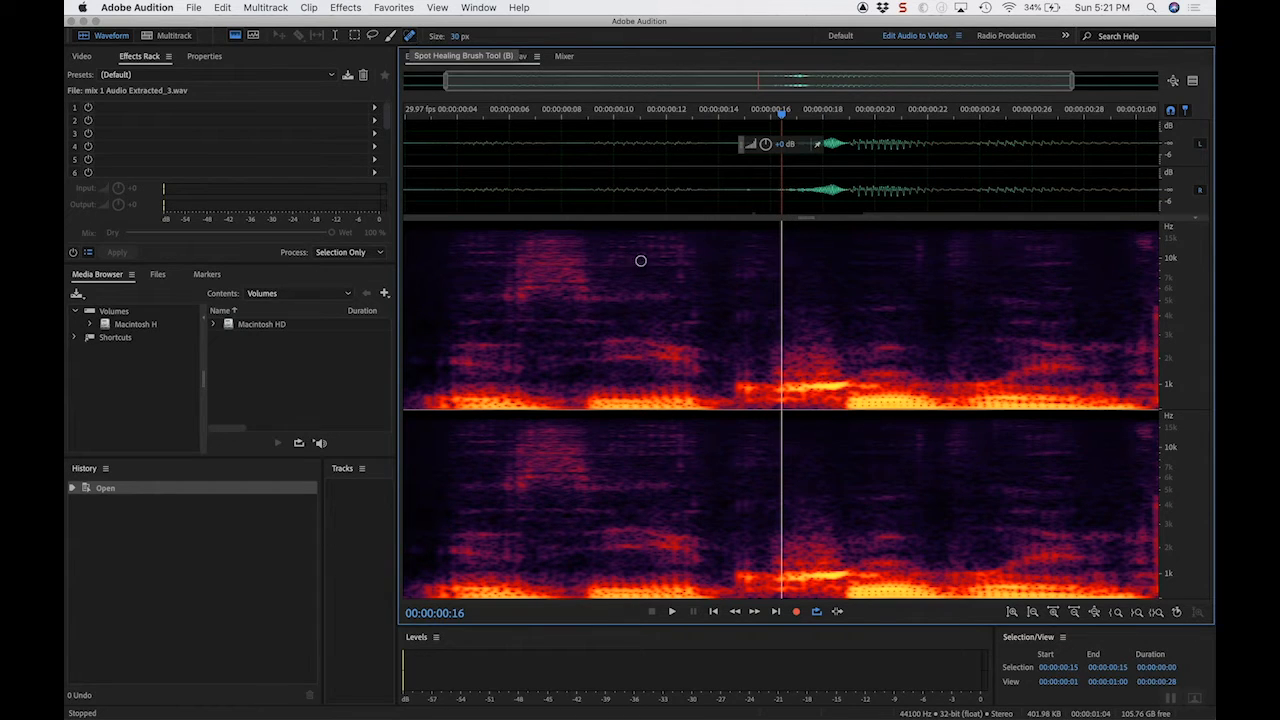
left_click_drag(782, 387, 810, 388)
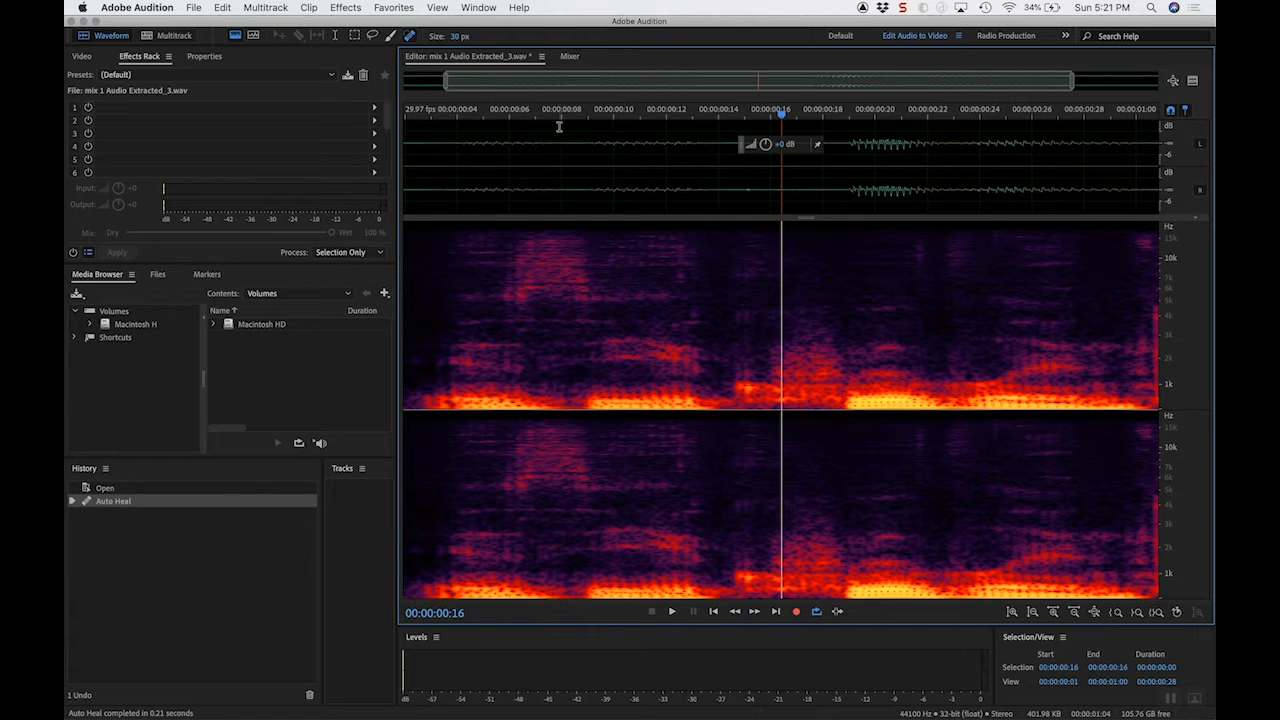
Step: Play the healed audio to check it and save the file
left_click(524, 114)
key("space")
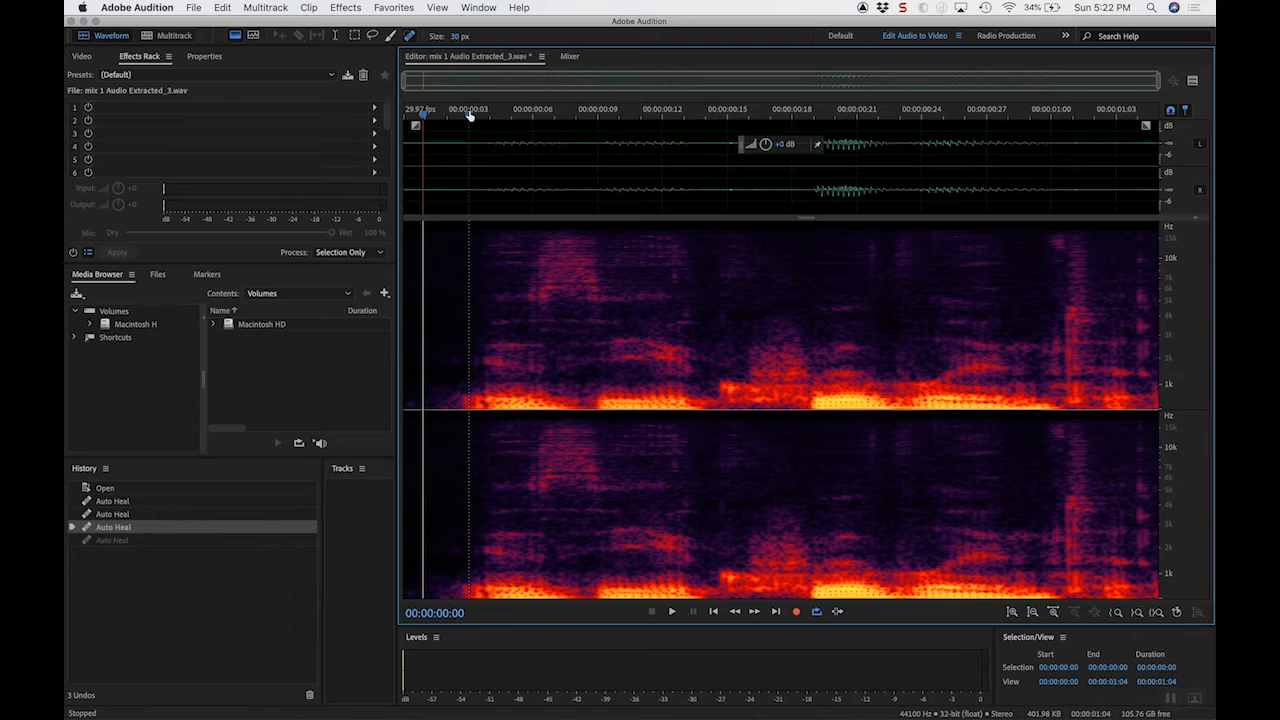
key("super+s")
Step: Switch back to Premiere Pro and play the timeline from about 00;01;08 through the repaired clip
mouse_move(795, 695)
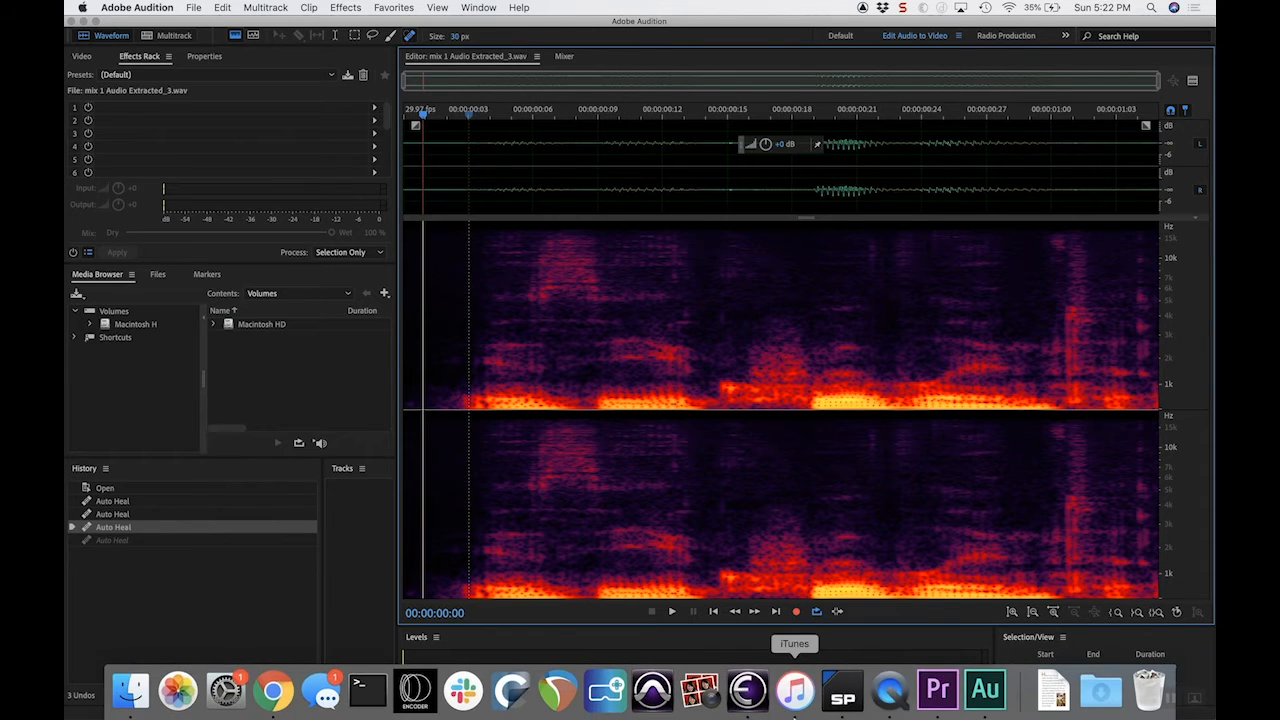
left_click(938, 690)
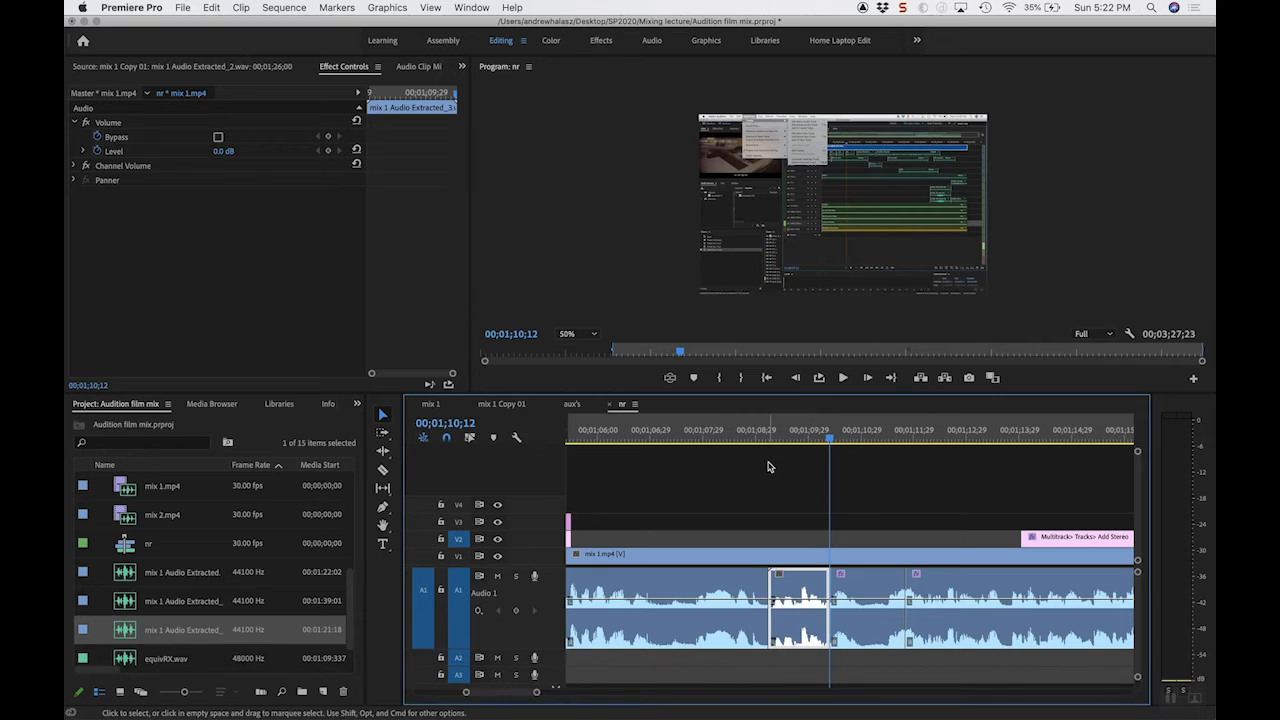
left_click(713, 432)
key("space")
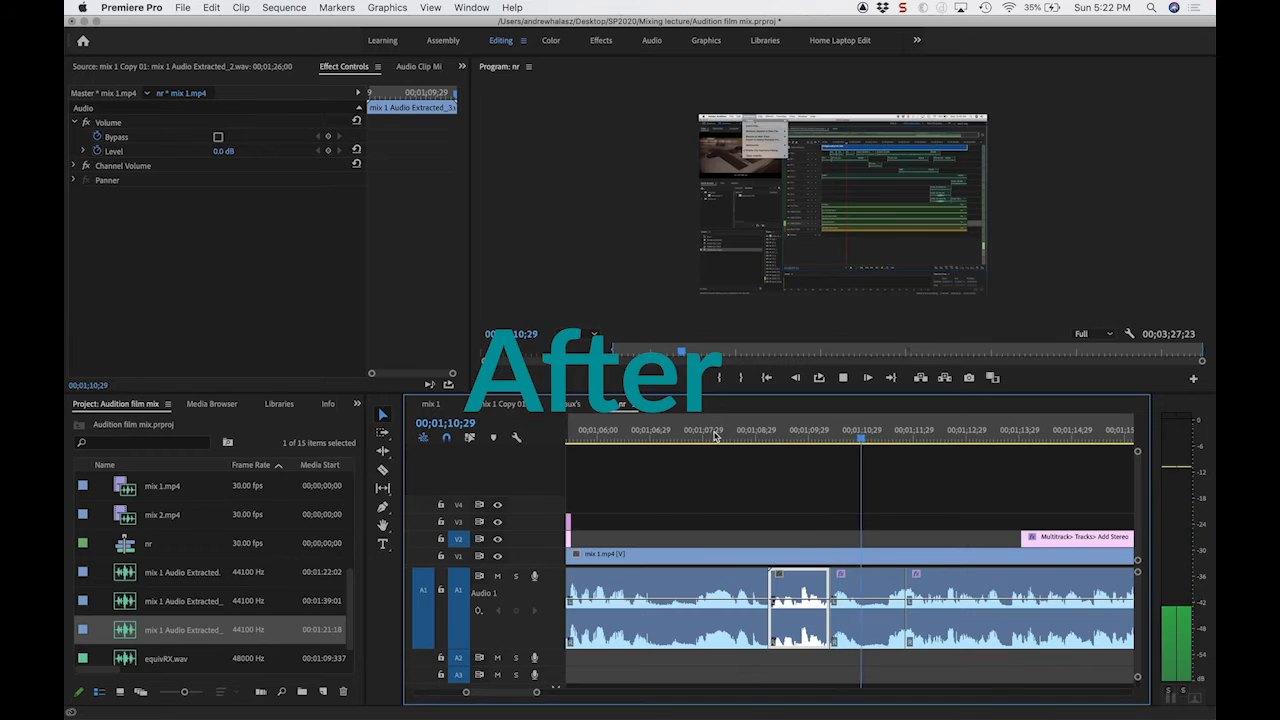
key("space")
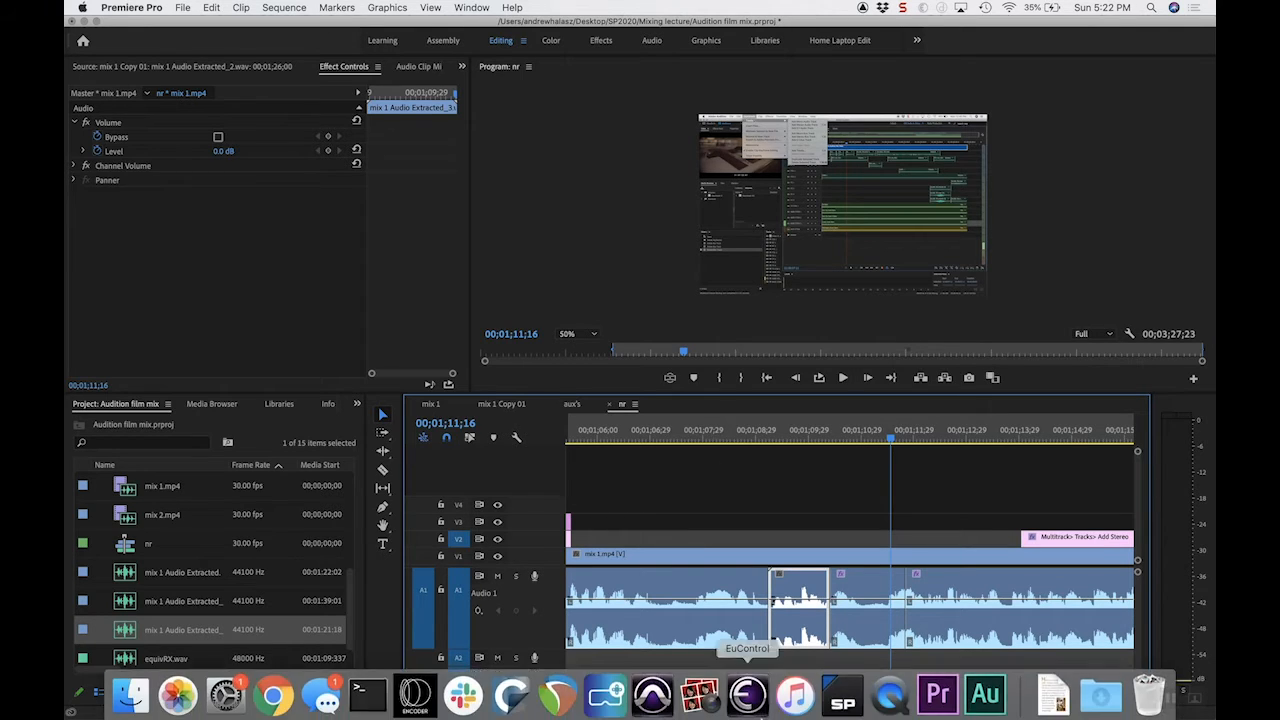
Step: Switch to Adobe Audition to look over the healed spectrogram, and return to Premiere Pro
left_click(938, 694)
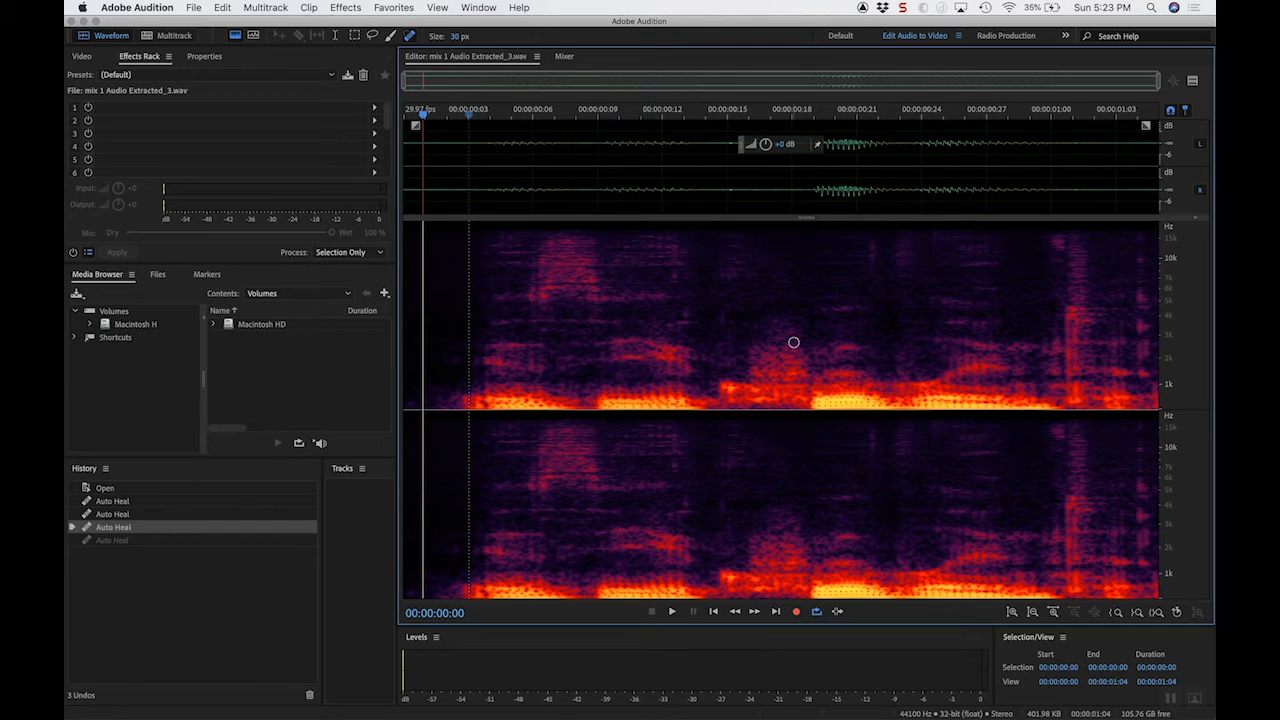
key("super+Tab")
Step: Play the mix 1.mp4 audio further along the timeline from about 00;01;29 to 00;01;33
left_click(802, 430)
scroll(802, 430, "left", 4)
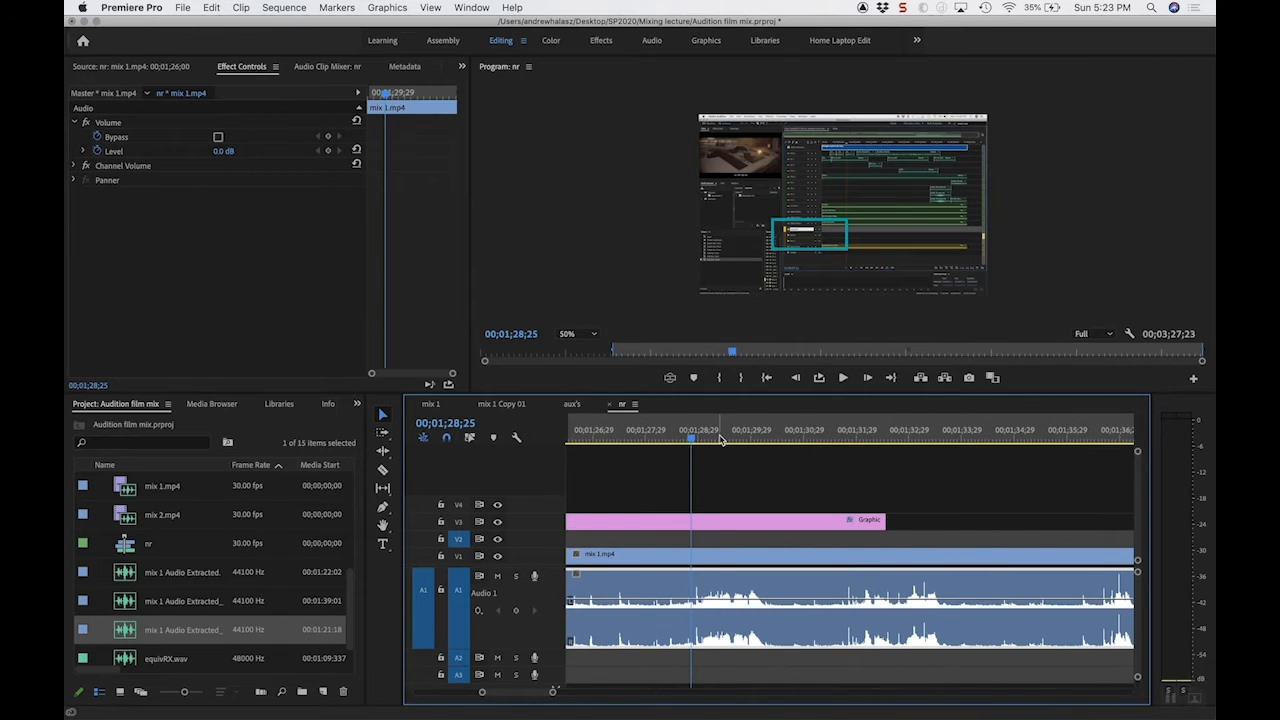
left_click(718, 438)
key("space")
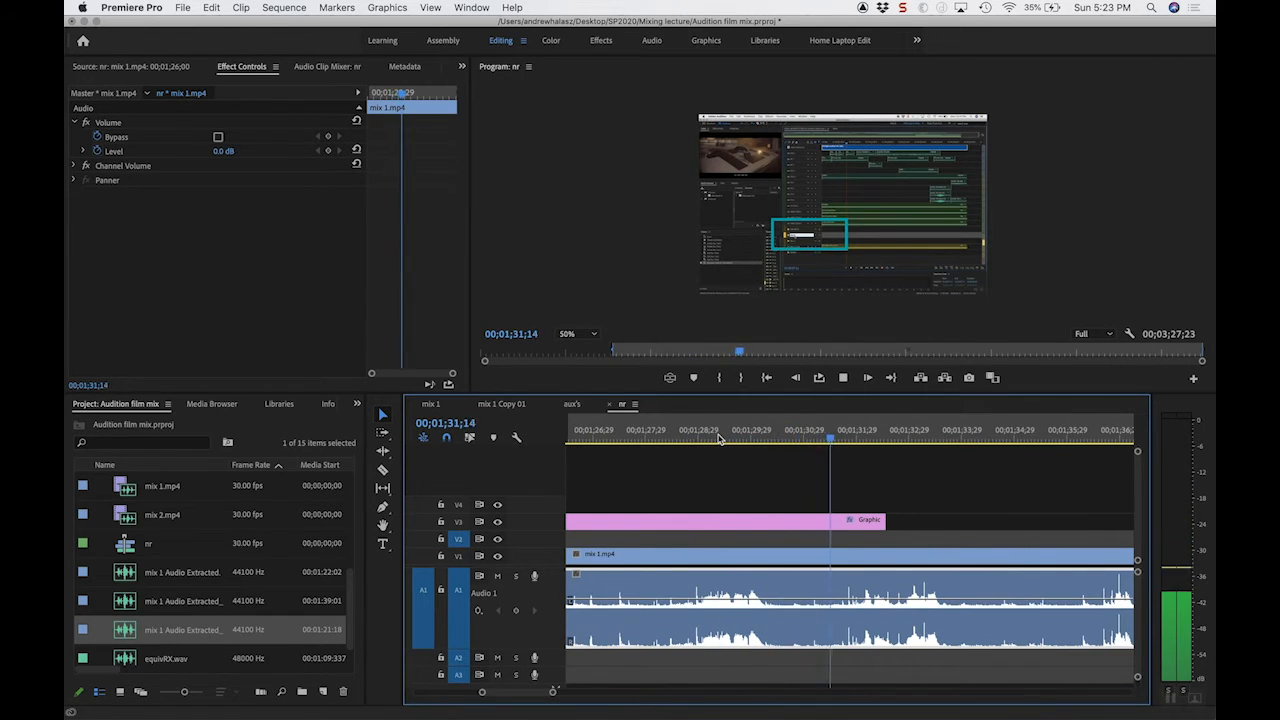
key("space")
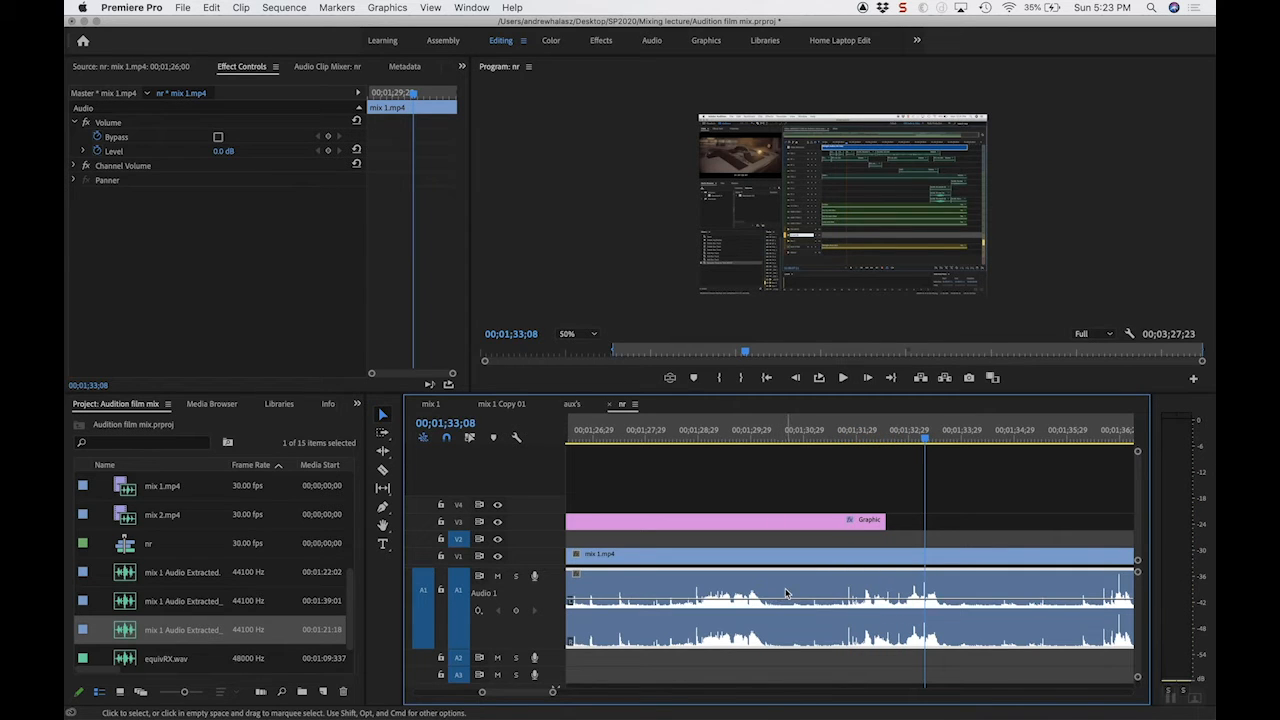
Step: Send this mix 1.mp4 audio clip to Adobe Audition and hide the spectral frequency display to show only the waveform
right_click(786, 594)
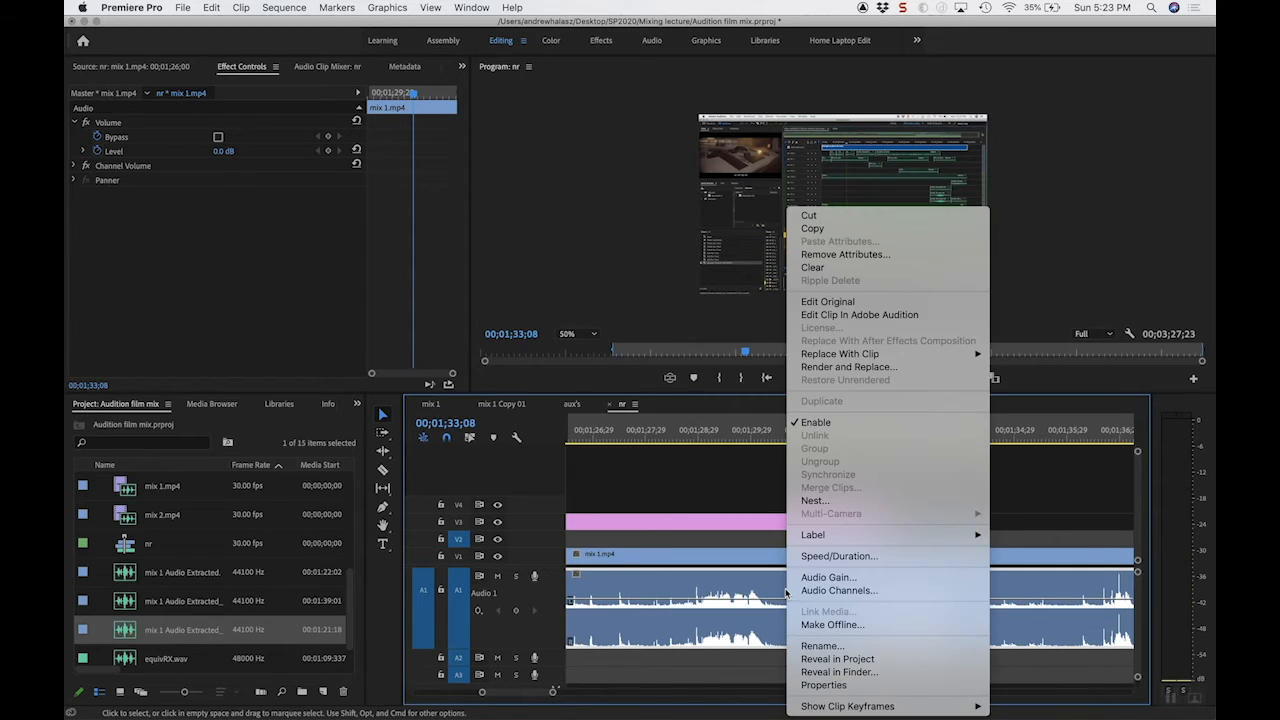
left_click(850, 316)
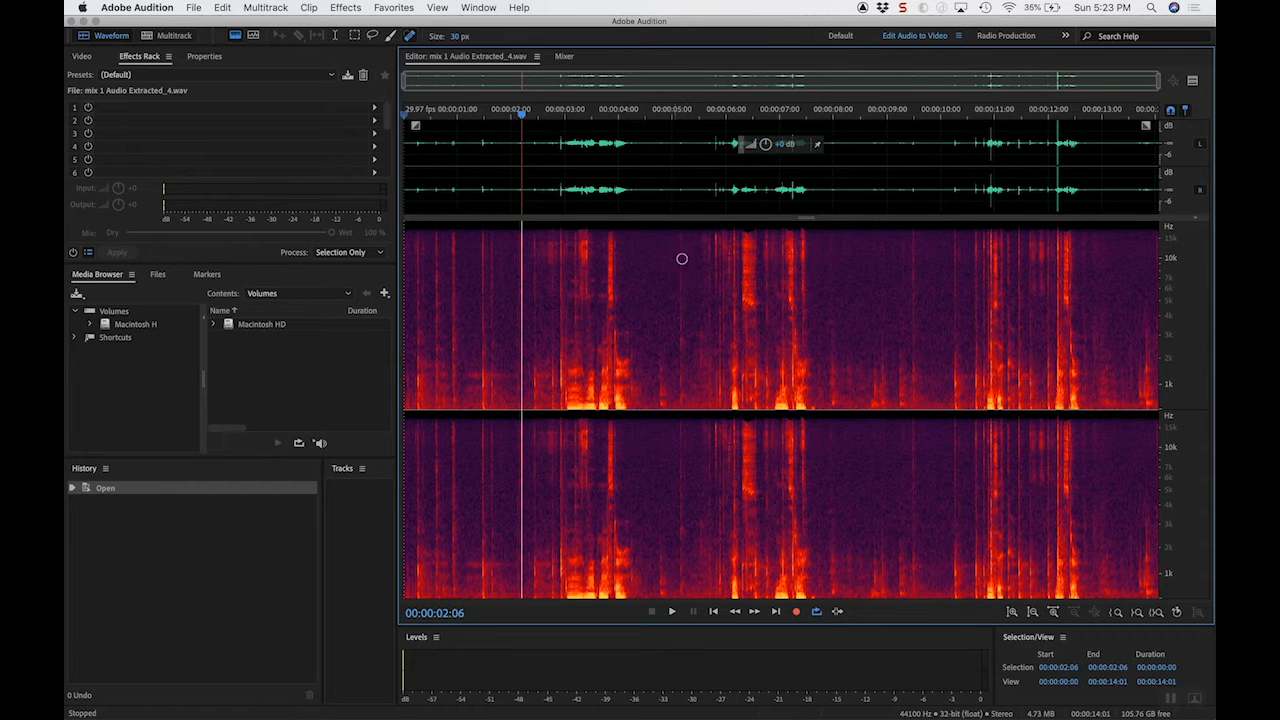
left_click(437, 7)
left_click(470, 68)
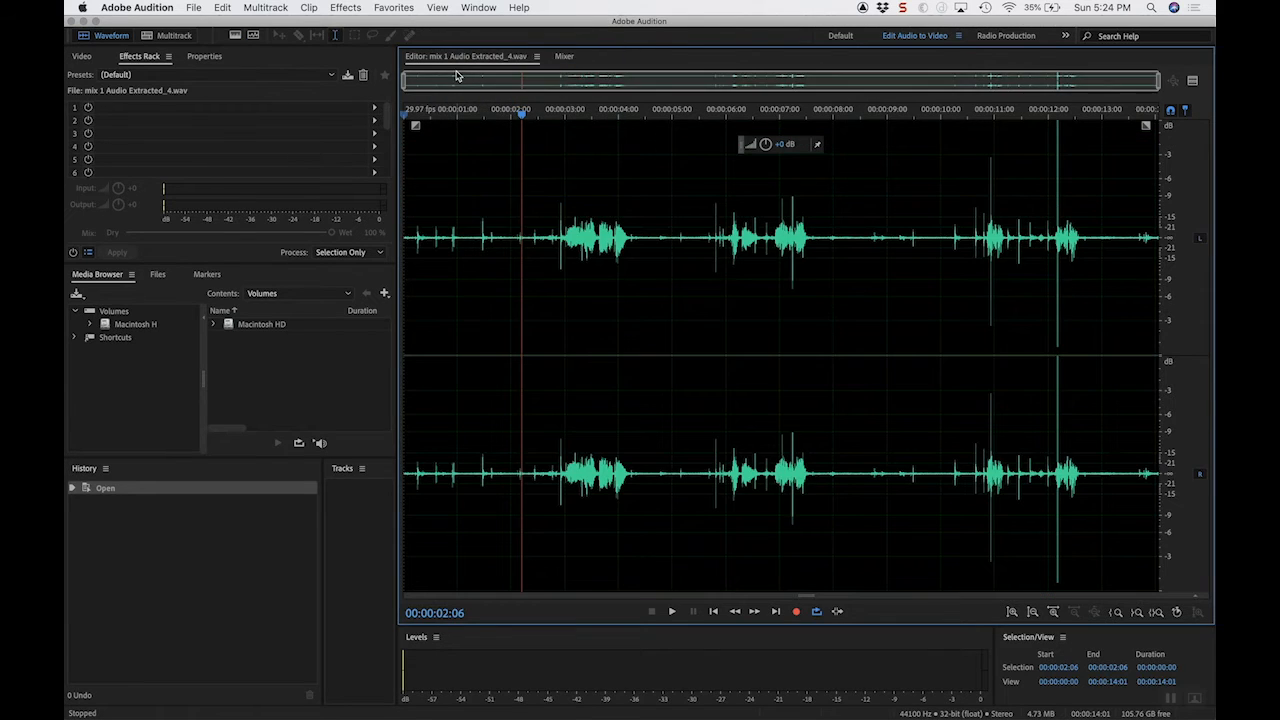
Step: Show the spectral frequency display for the extracted mix 1 audio and select the whole file
left_click(437, 7)
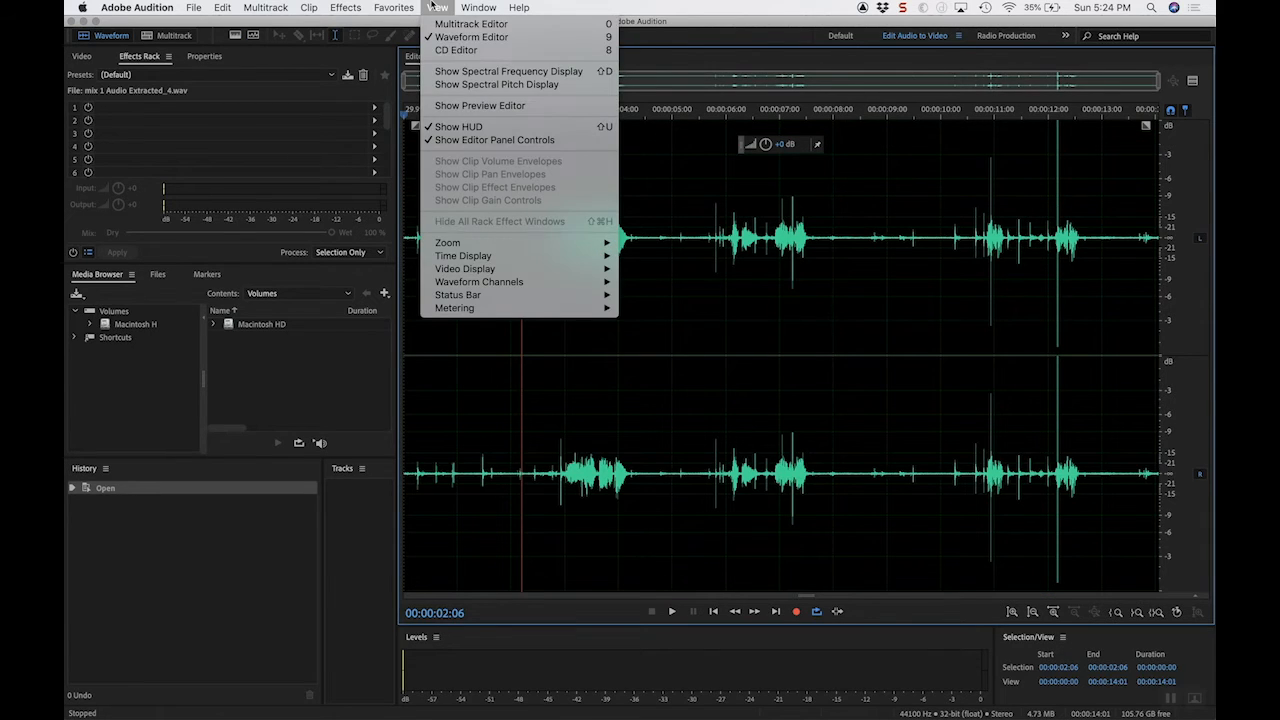
left_click(465, 76)
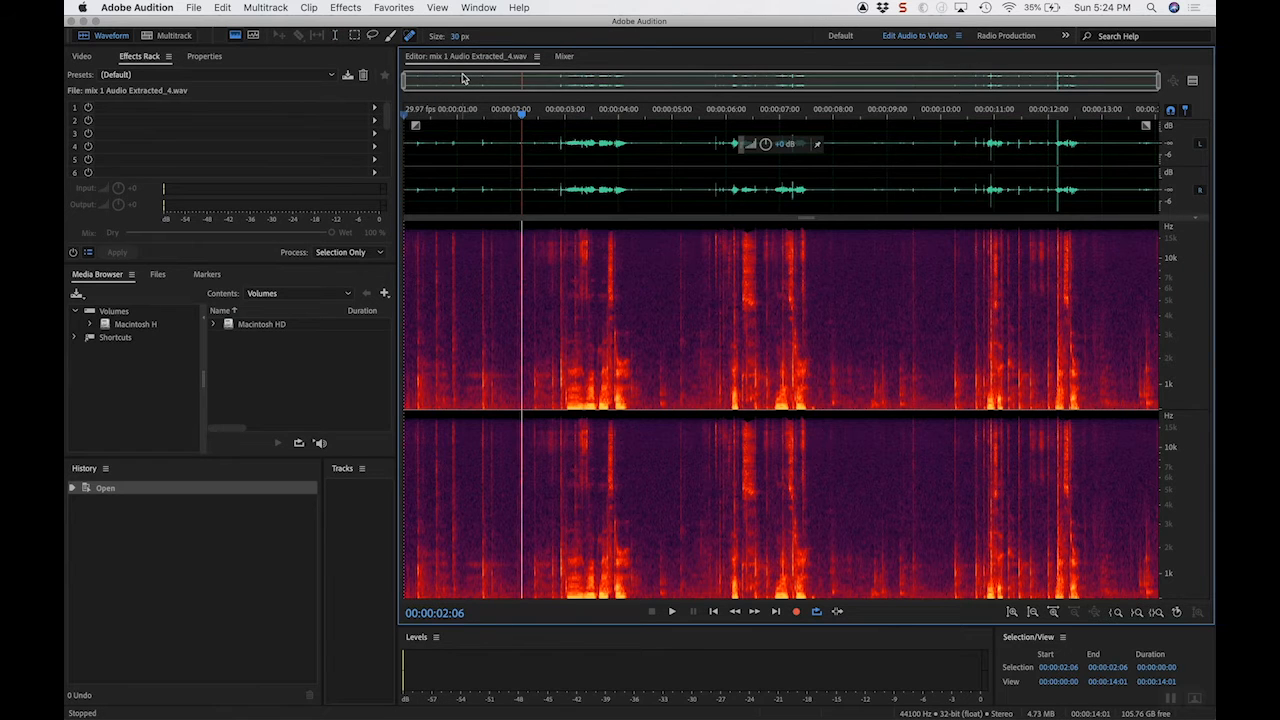
double_click(502, 167)
double_click(491, 158)
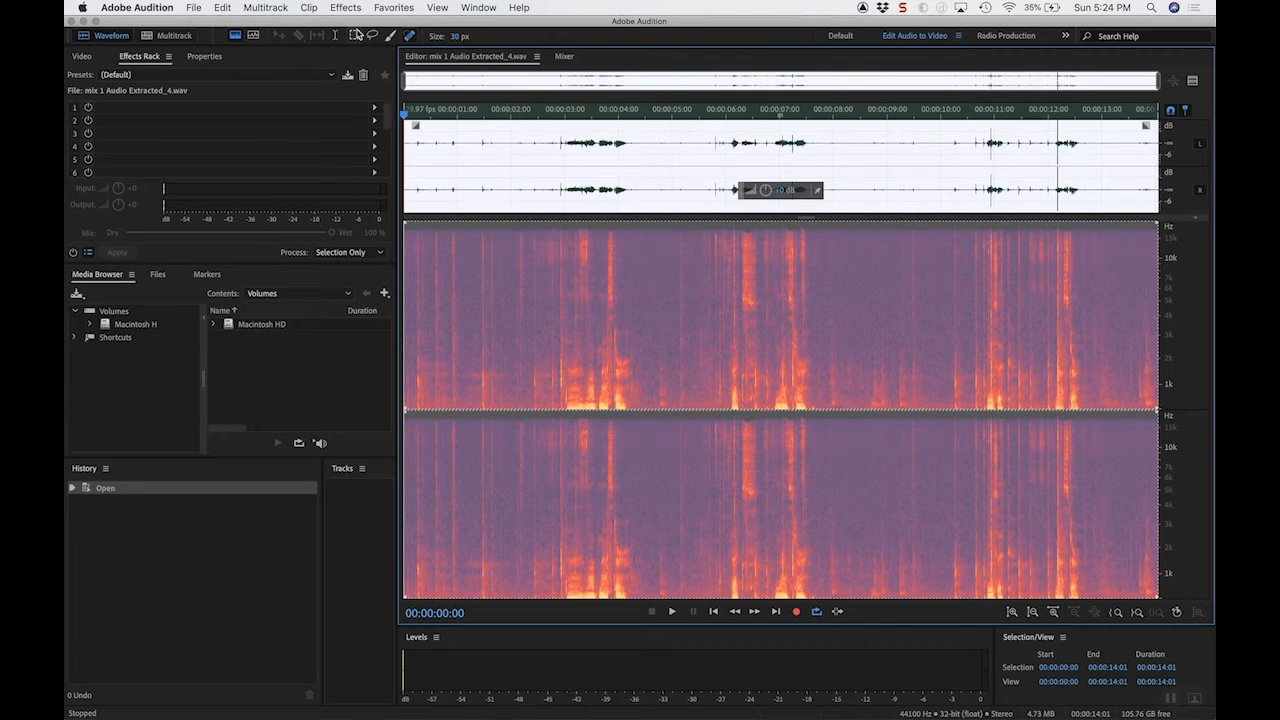
Step: Open the DeNoise effect for the selected audio and start its preview
left_click(348, 8)
mouse_move(430, 231)
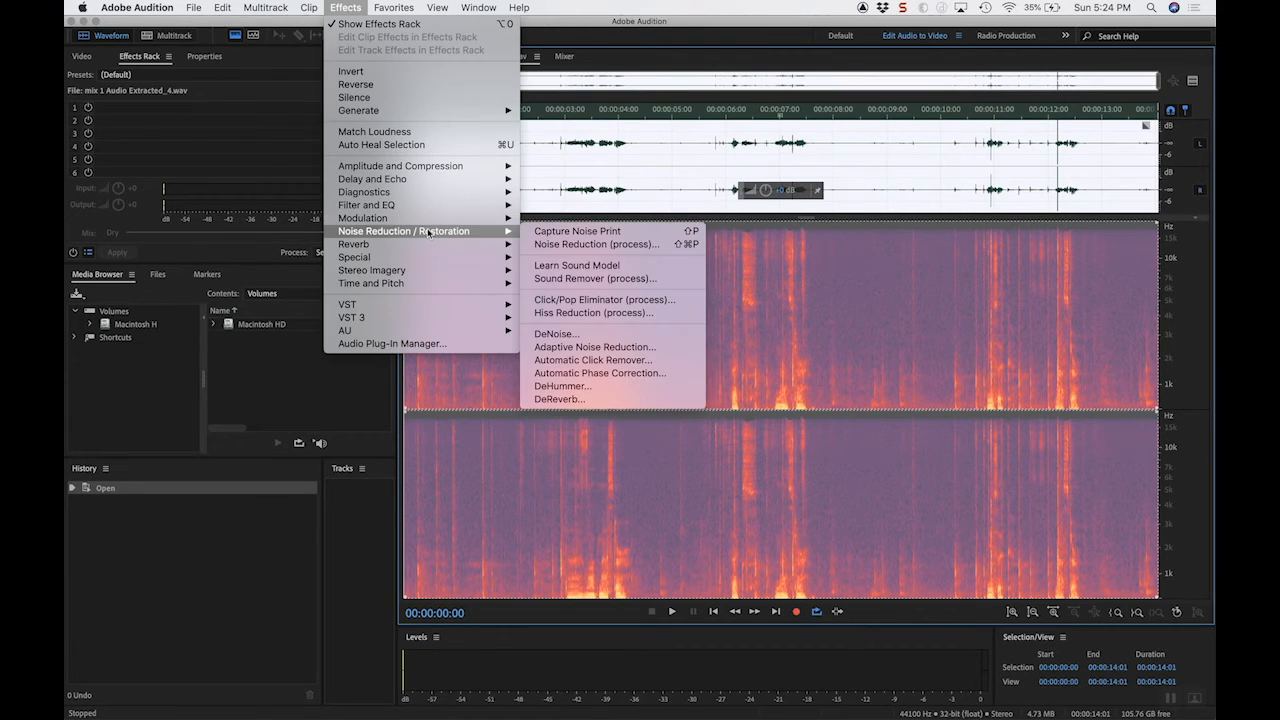
left_click(592, 335)
left_click(172, 396)
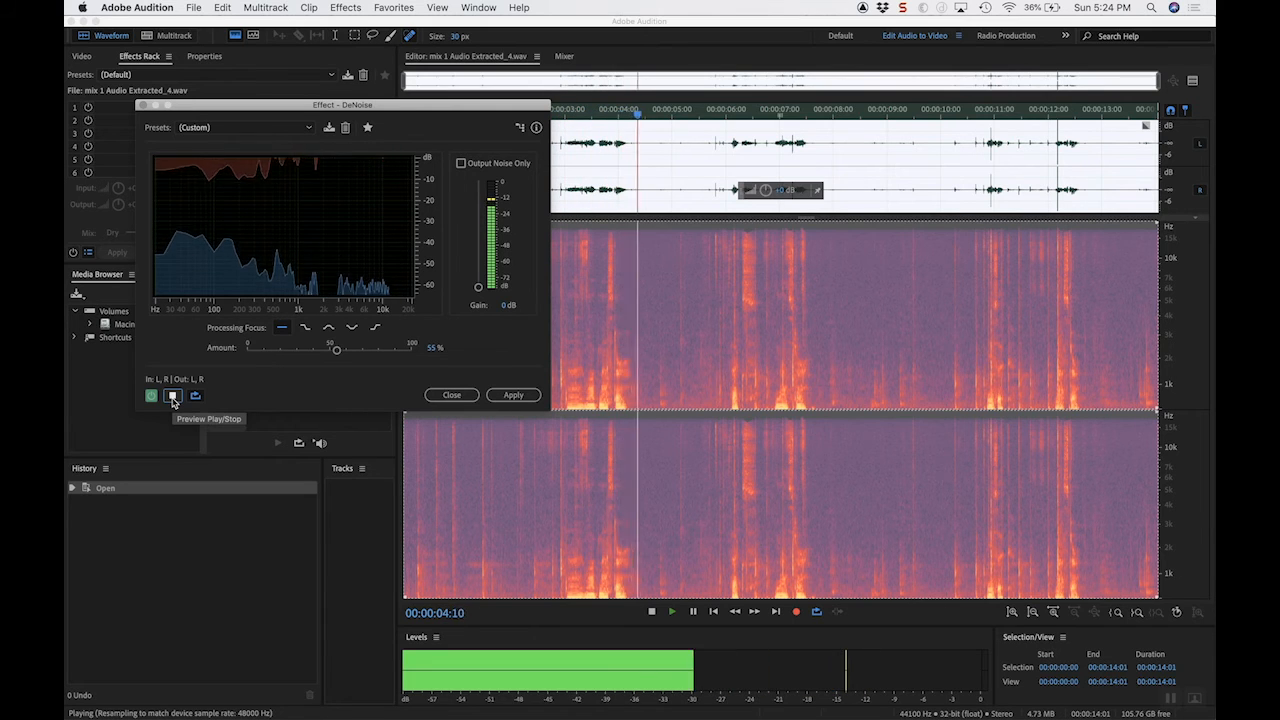
Step: Set DeNoise to focus on mid frequencies with an amount of 62% while previewing
left_click_drag(336, 348, 375, 353)
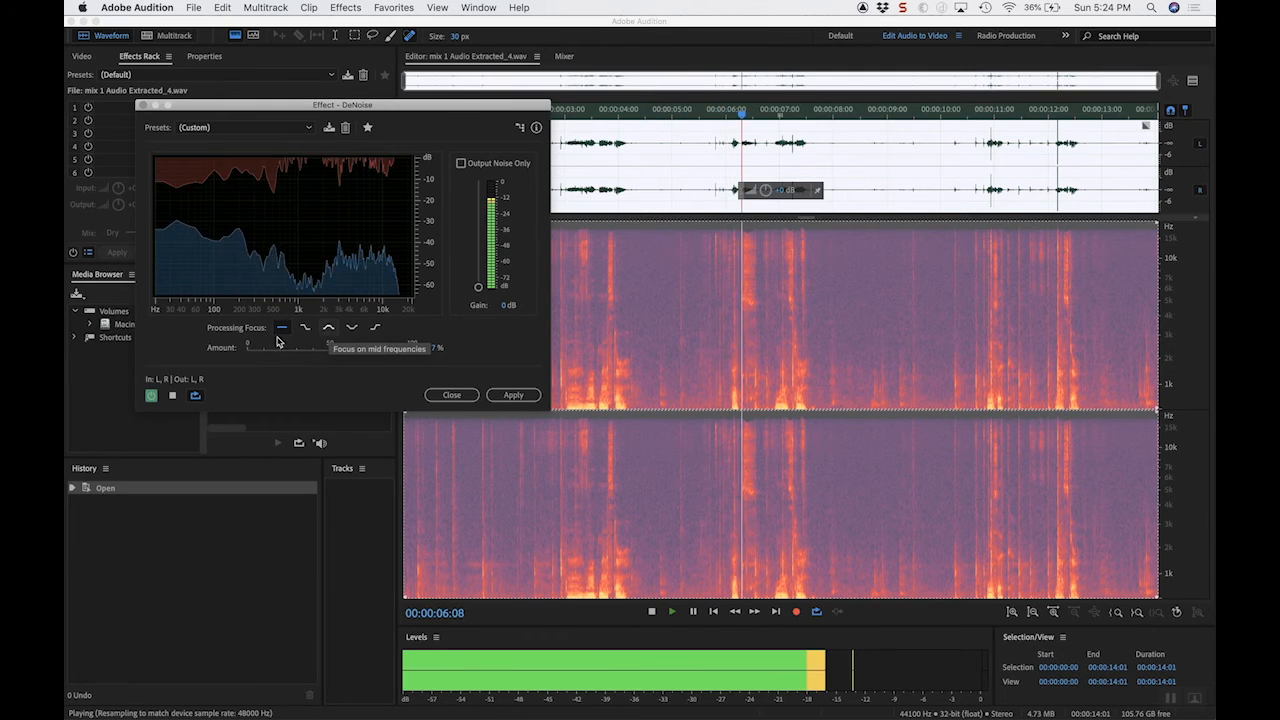
left_click(328, 328)
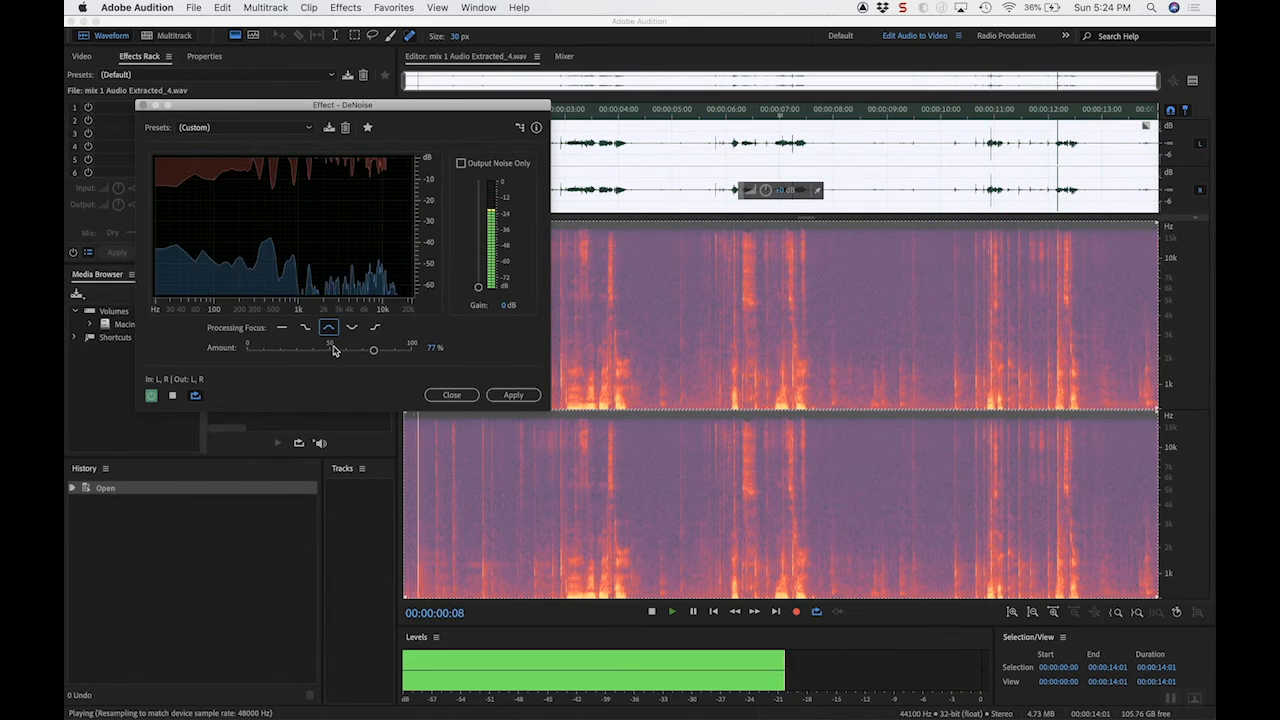
left_click_drag(373, 349, 349, 355)
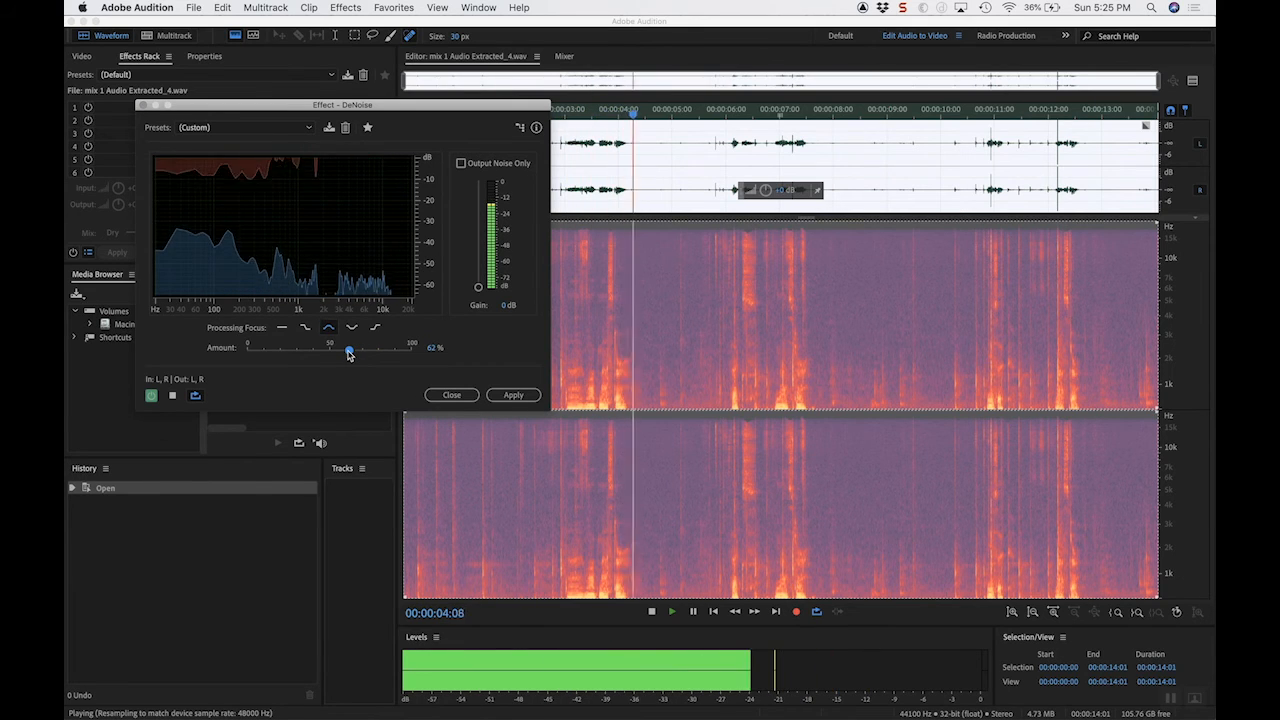
Step: Stop the preview, apply DeNoise to the whole file, and save the audio with the selection cleared
key("space")
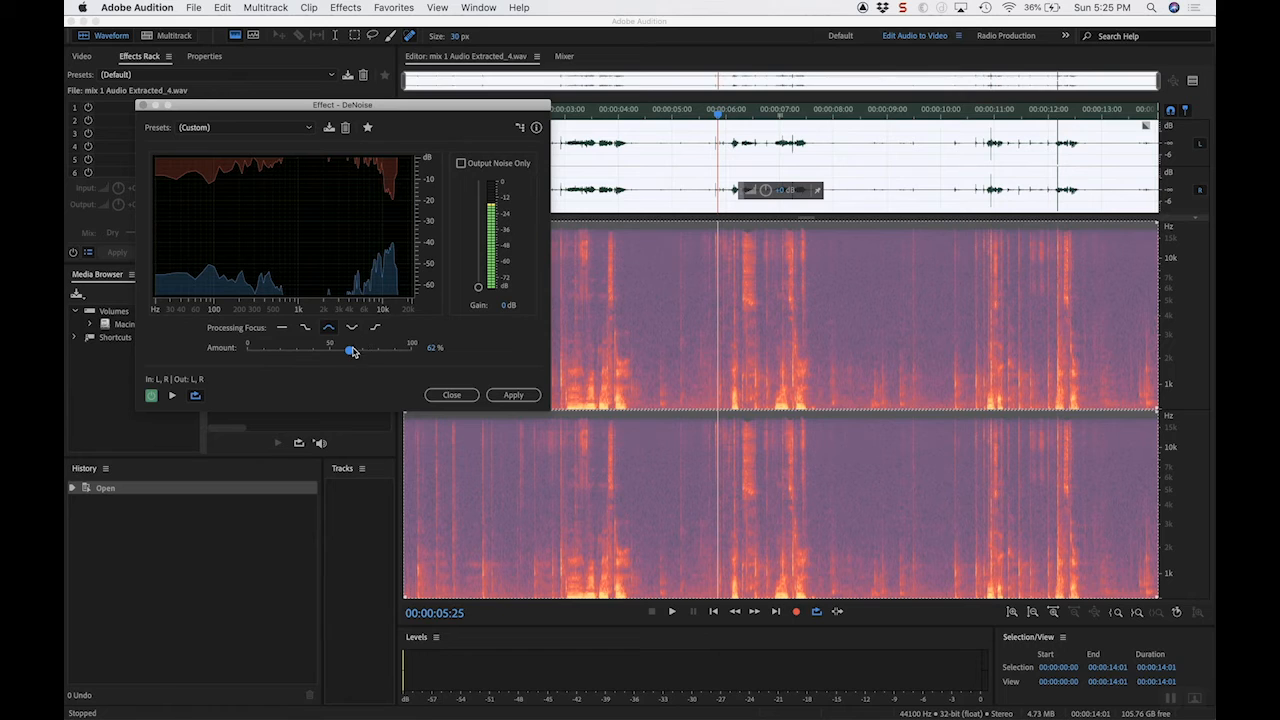
left_click(510, 396)
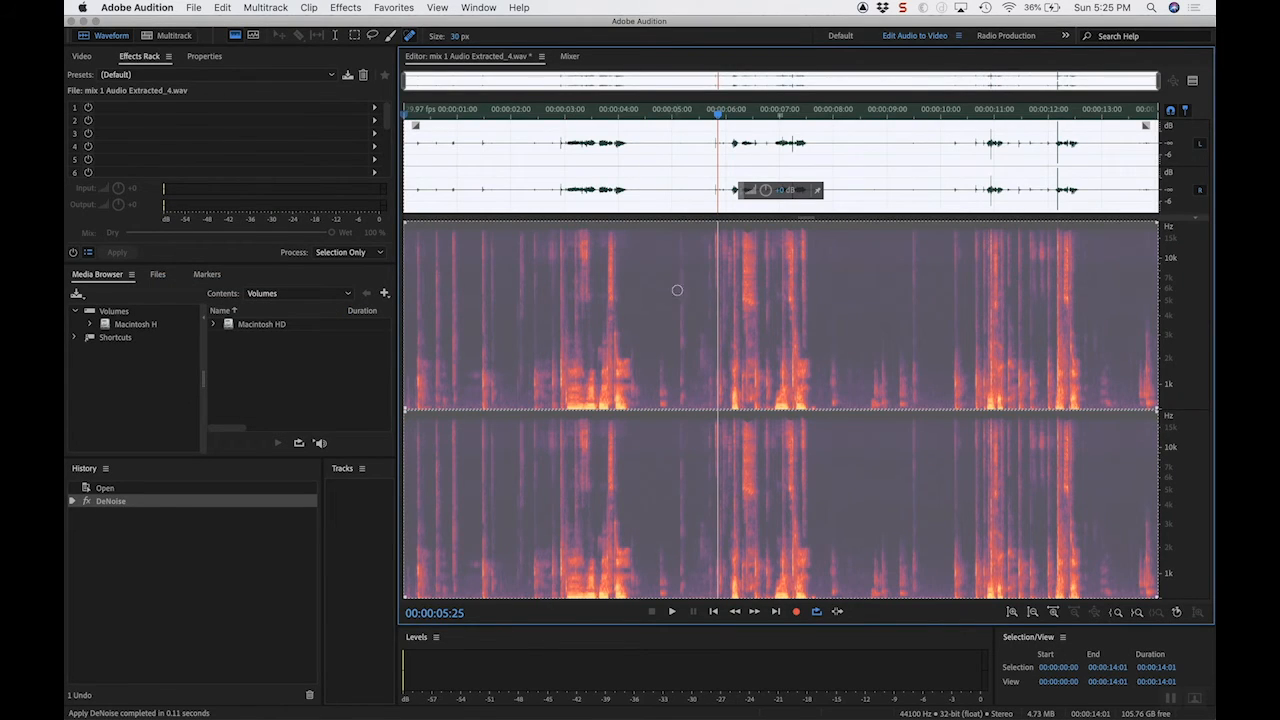
left_click(651, 160)
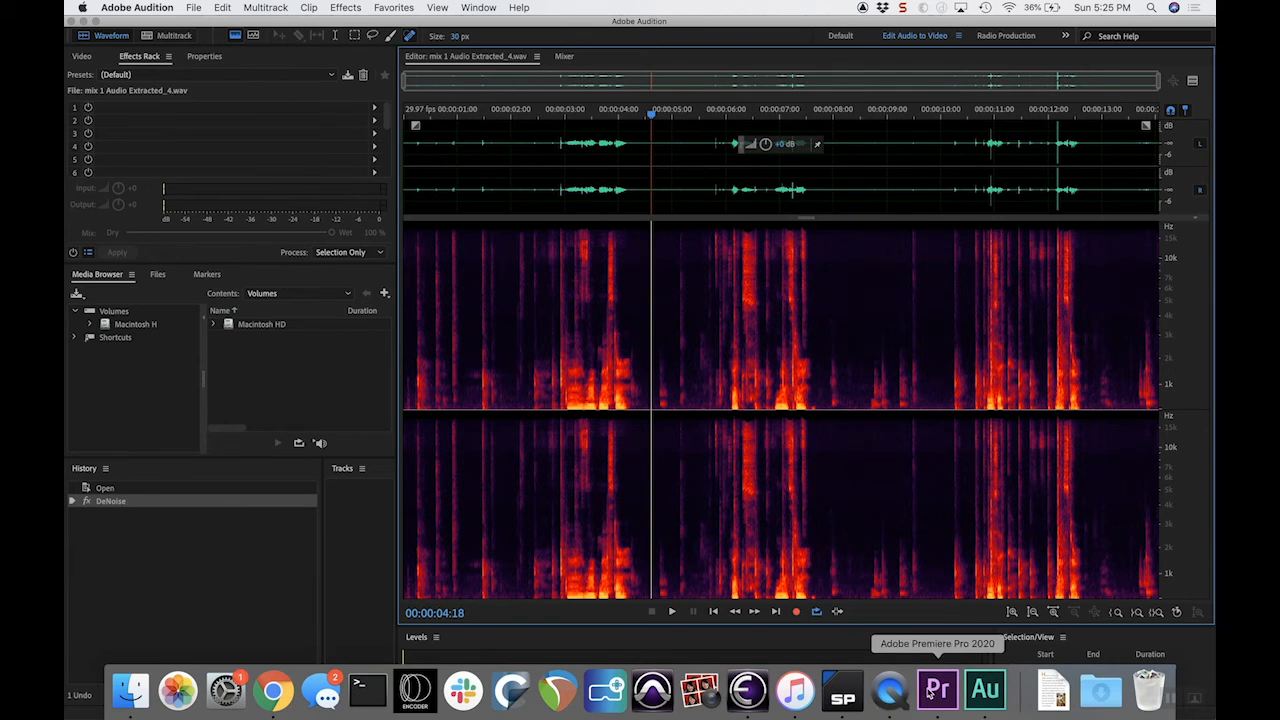
Step: Switch to Premiere Pro and play the denoised clip from about 00;01;28;25 to 00;01;34;12
left_click(937, 703)
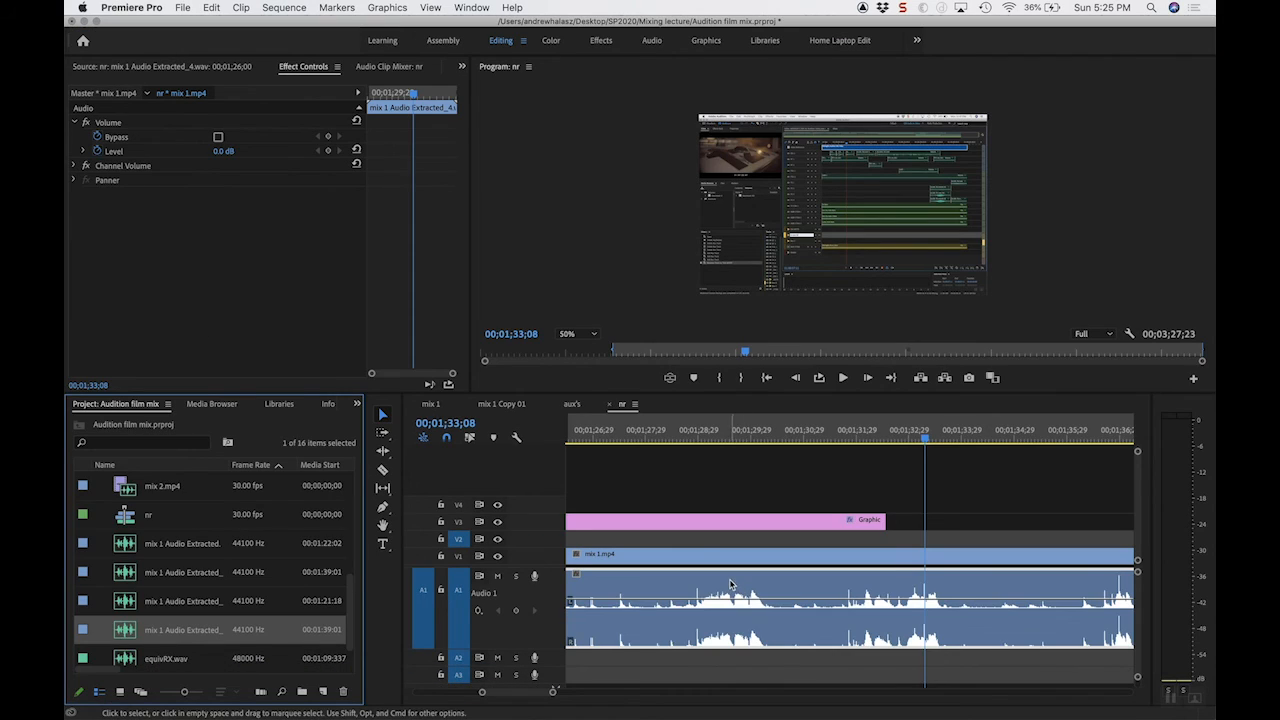
left_click(690, 431)
key("space")
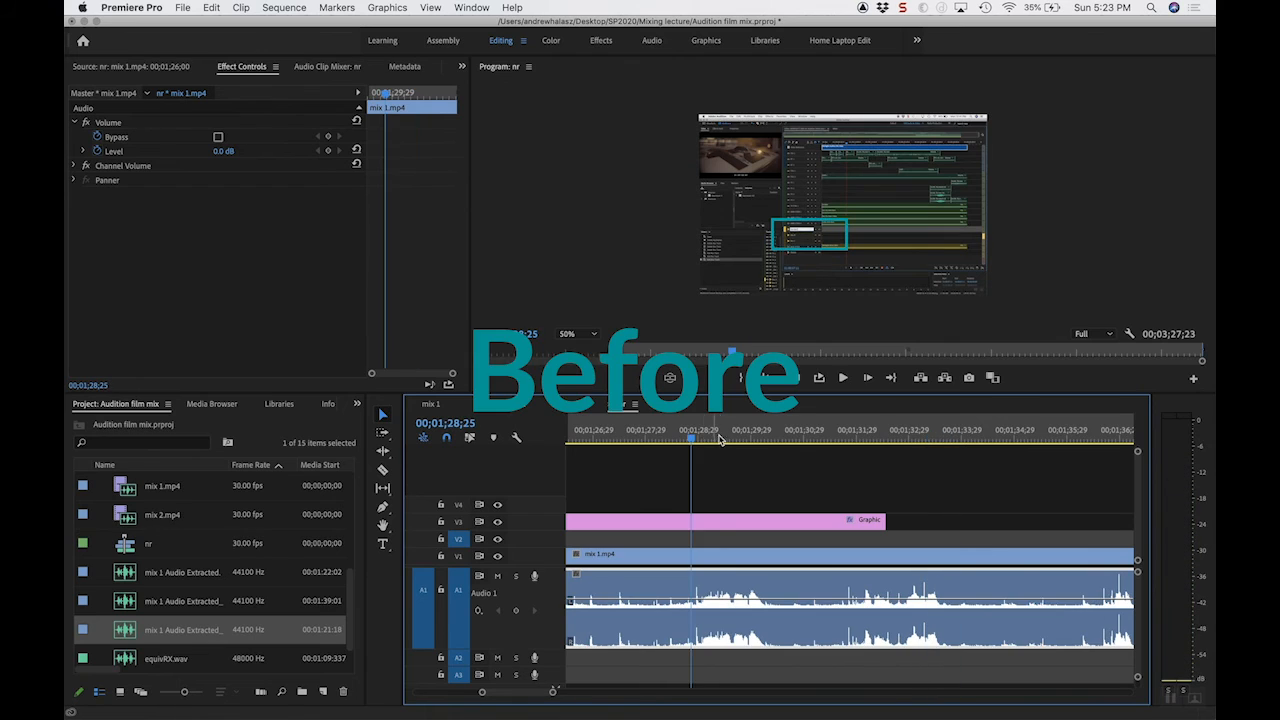
key("space")
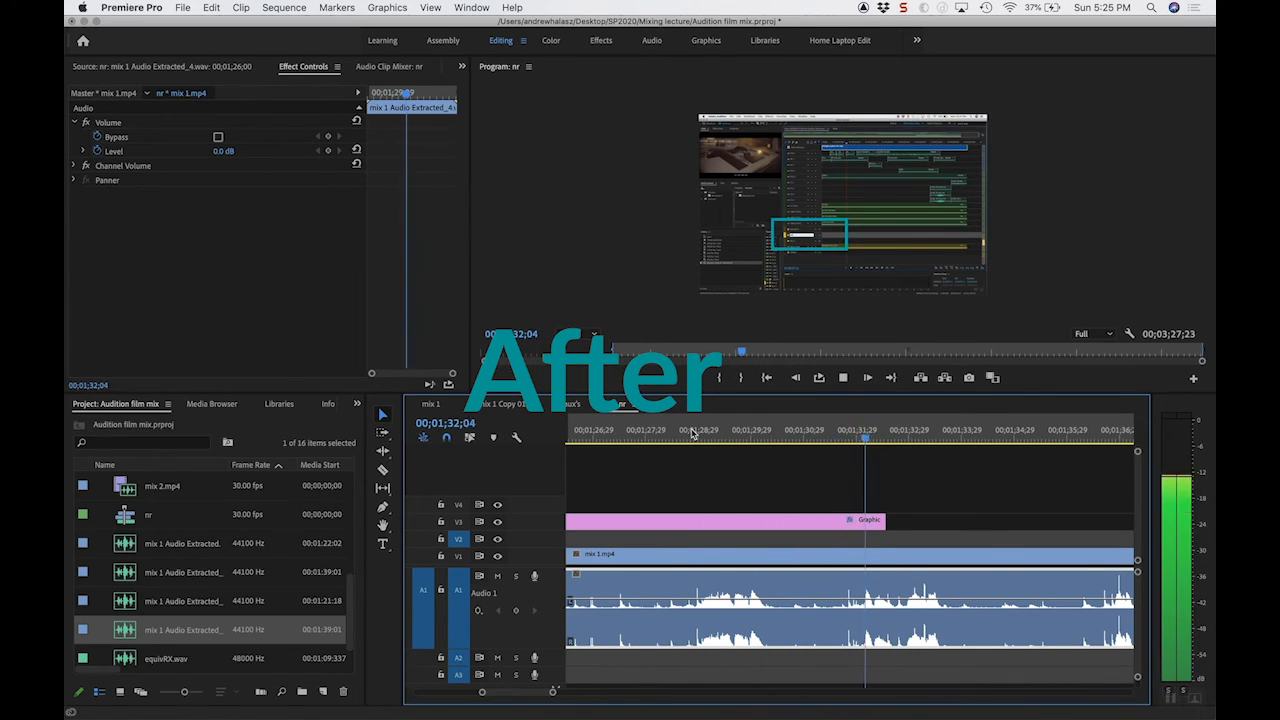
key("space")
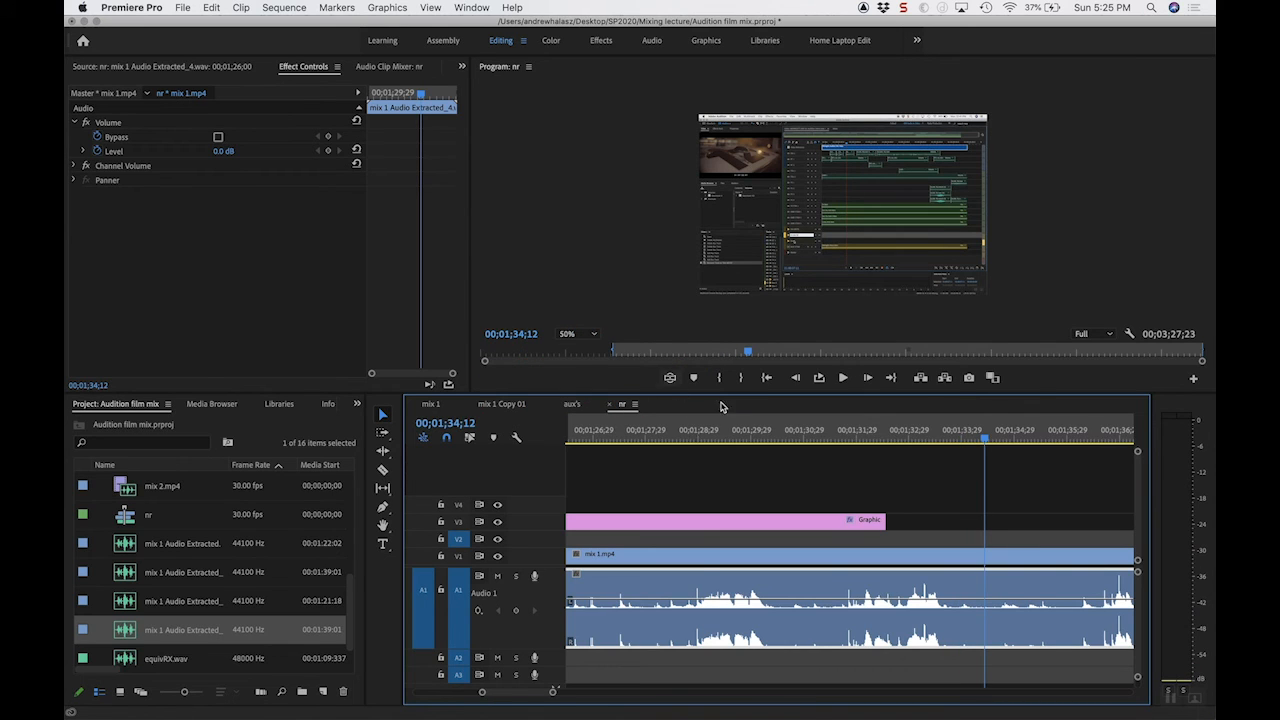
Step: Replay the denoised audio from about 00;01;28, and replay the quiet passage from about 00;01;30;20
left_click(648, 430)
key("space")
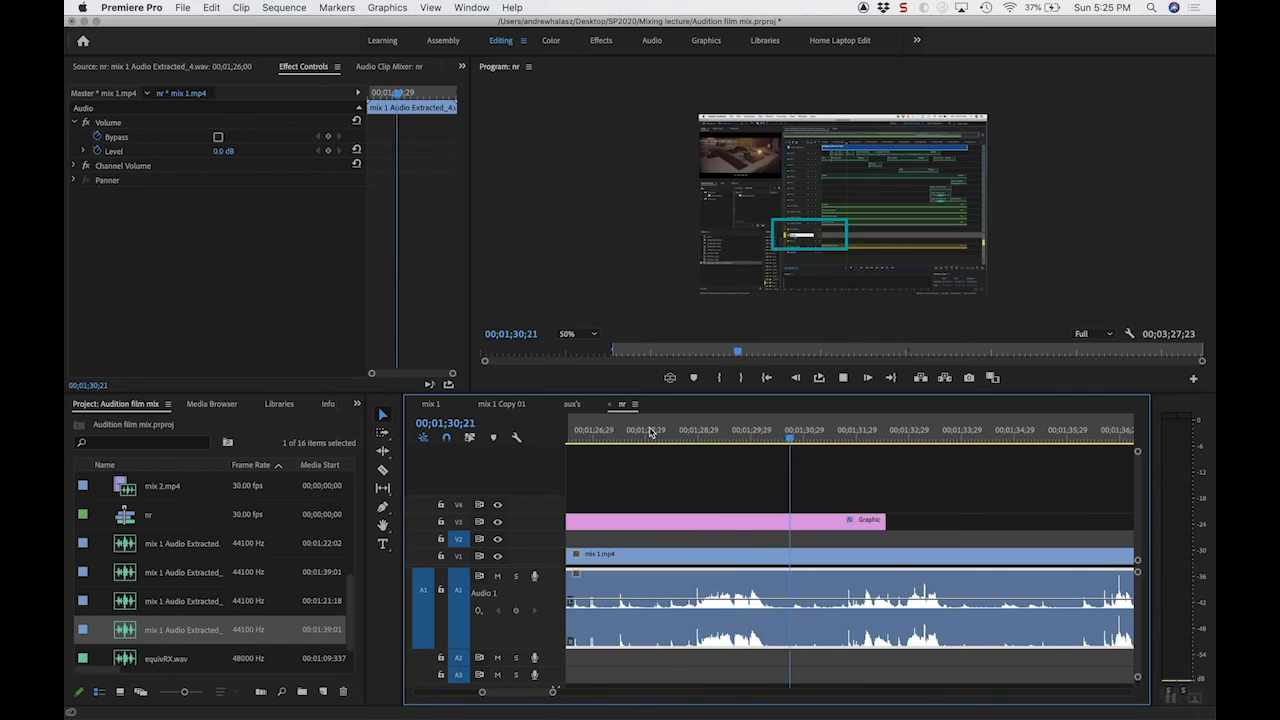
key("space")
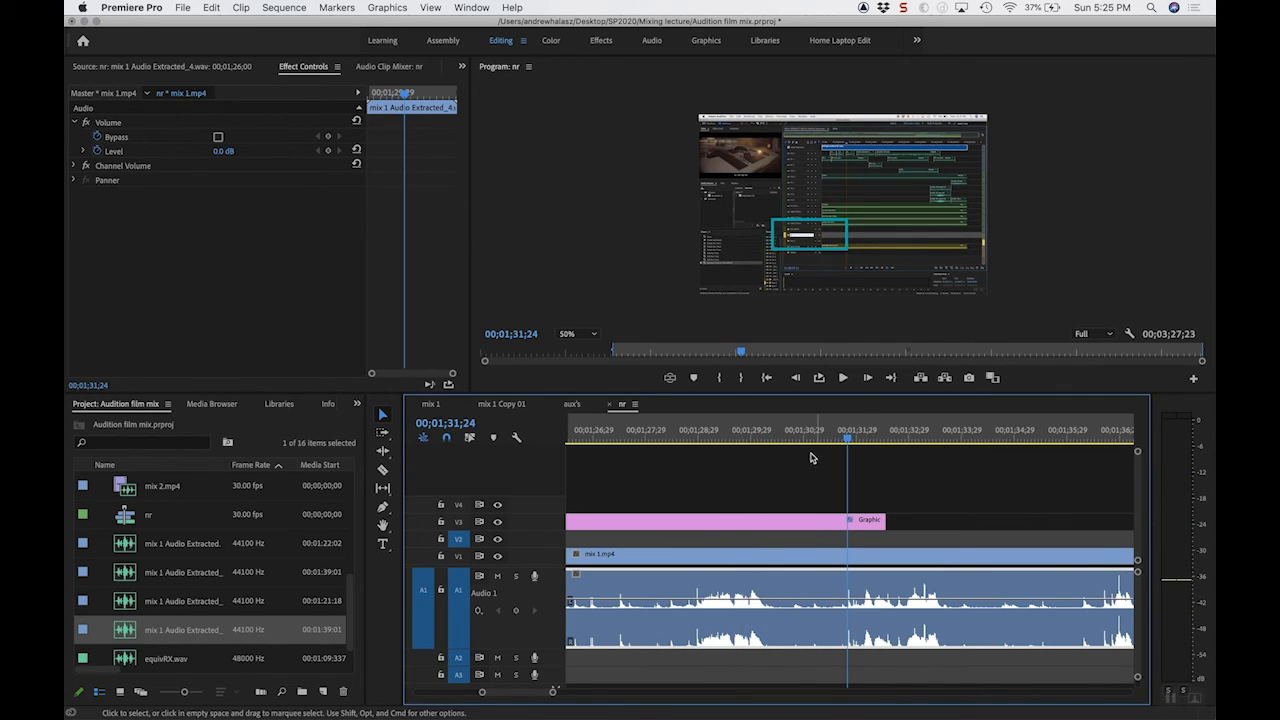
left_click(788, 438)
key("space")
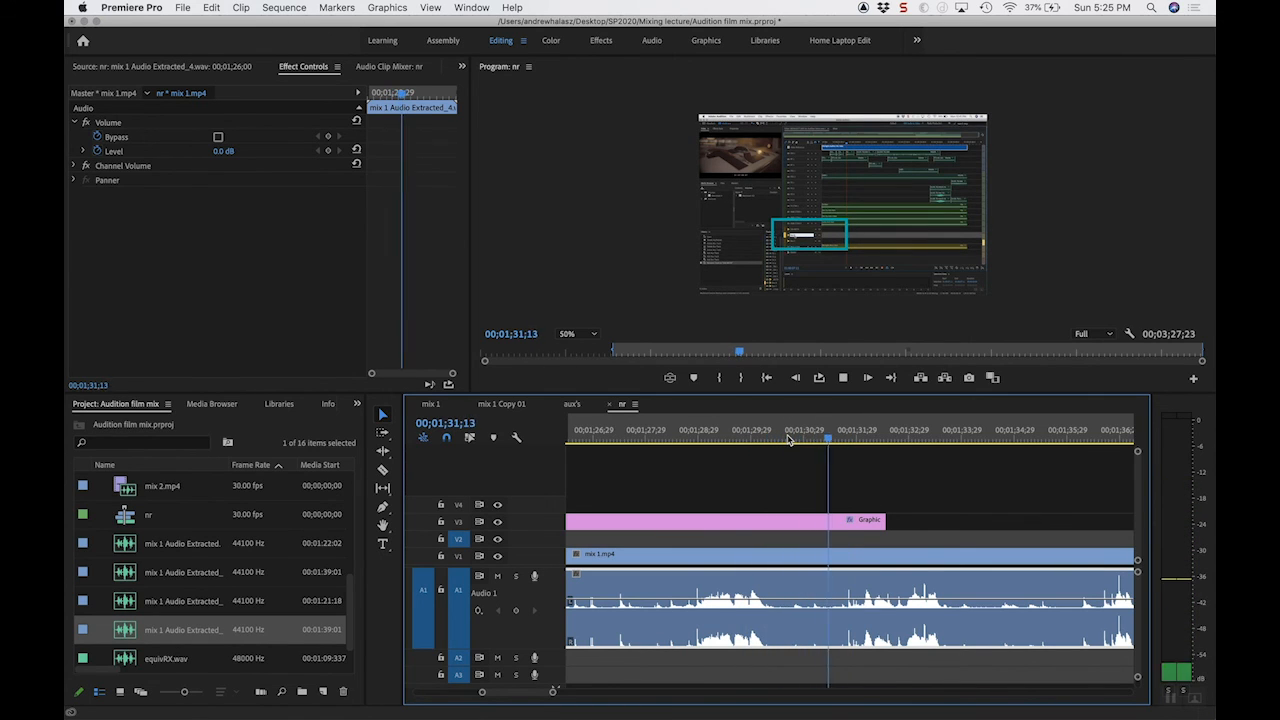
key("space")
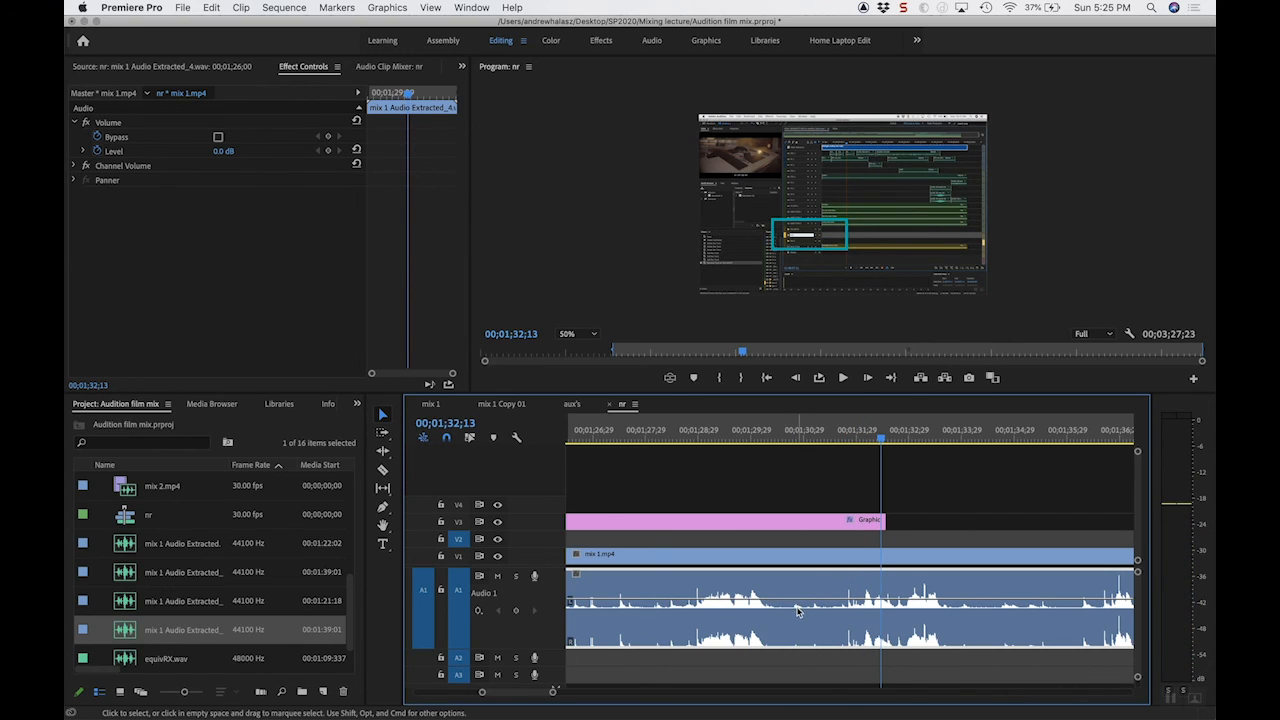
Step: Scrub around the gap between spoken phrases near 00;01;30;15 and play it again up to about 00;01;31;19
left_click(785, 431)
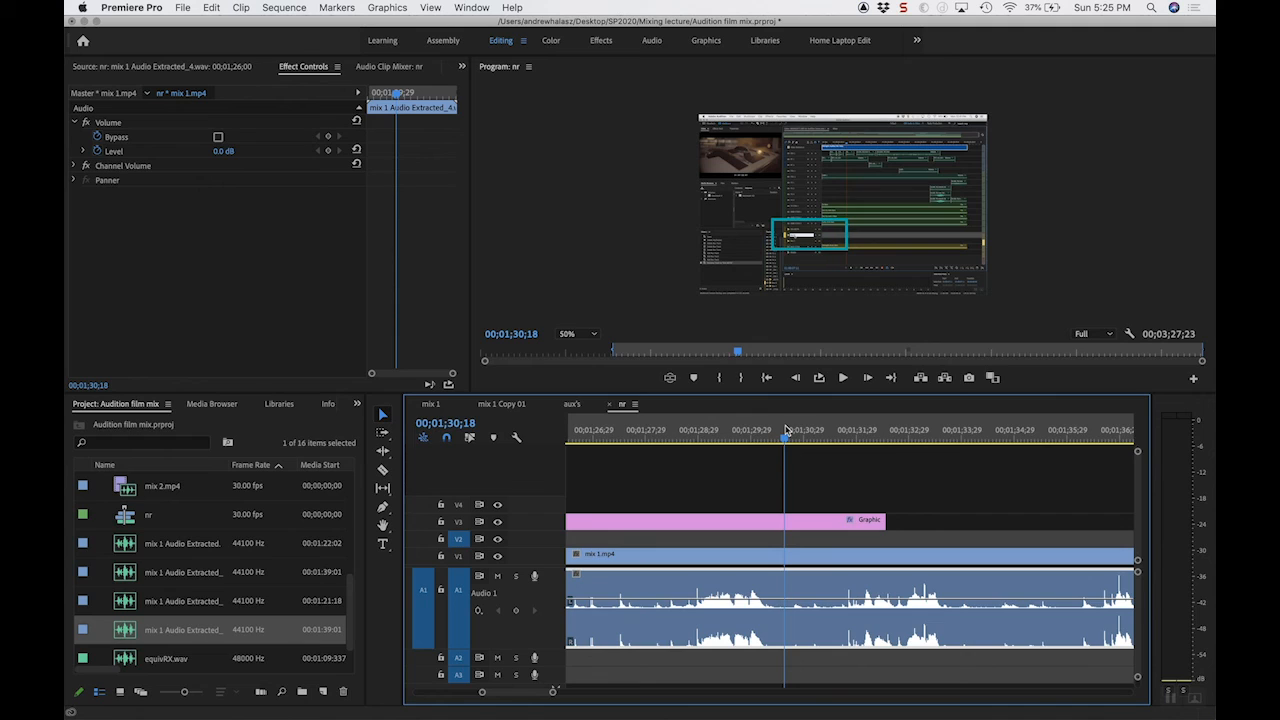
key("space")
left_click(791, 431)
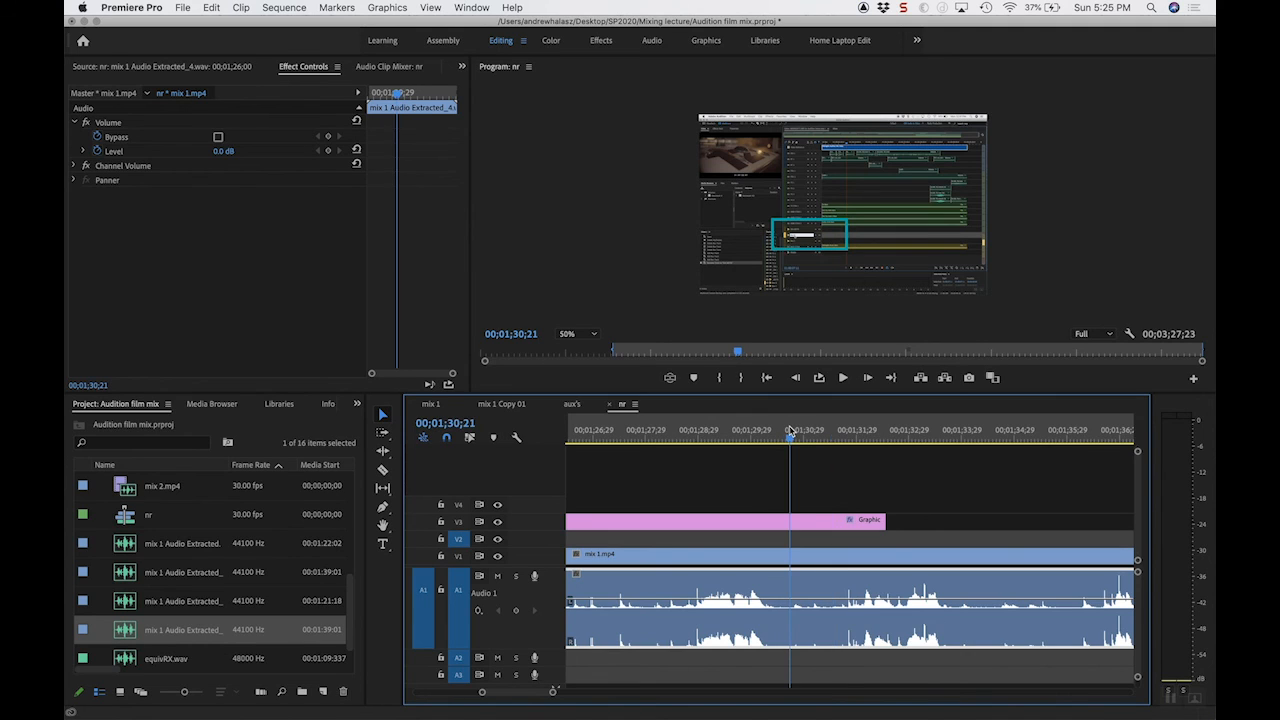
left_click_drag(791, 431, 779, 433)
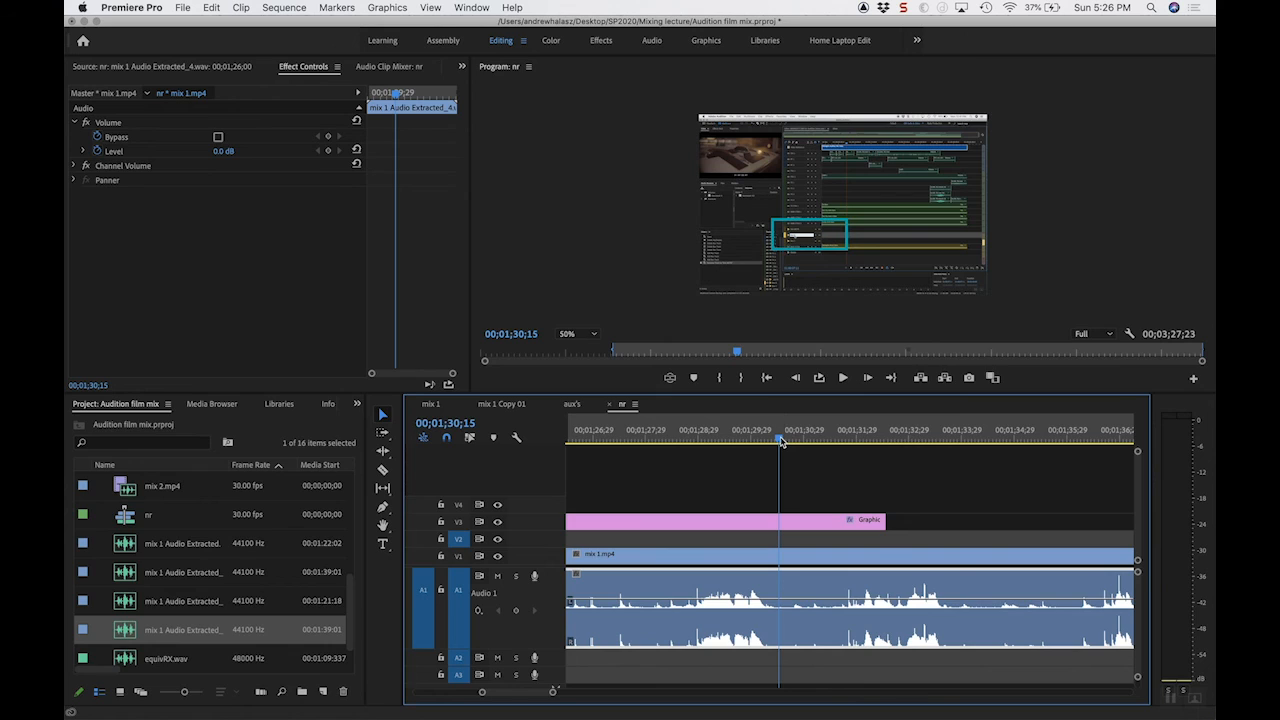
left_click_drag(781, 441, 952, 440)
left_click(686, 434)
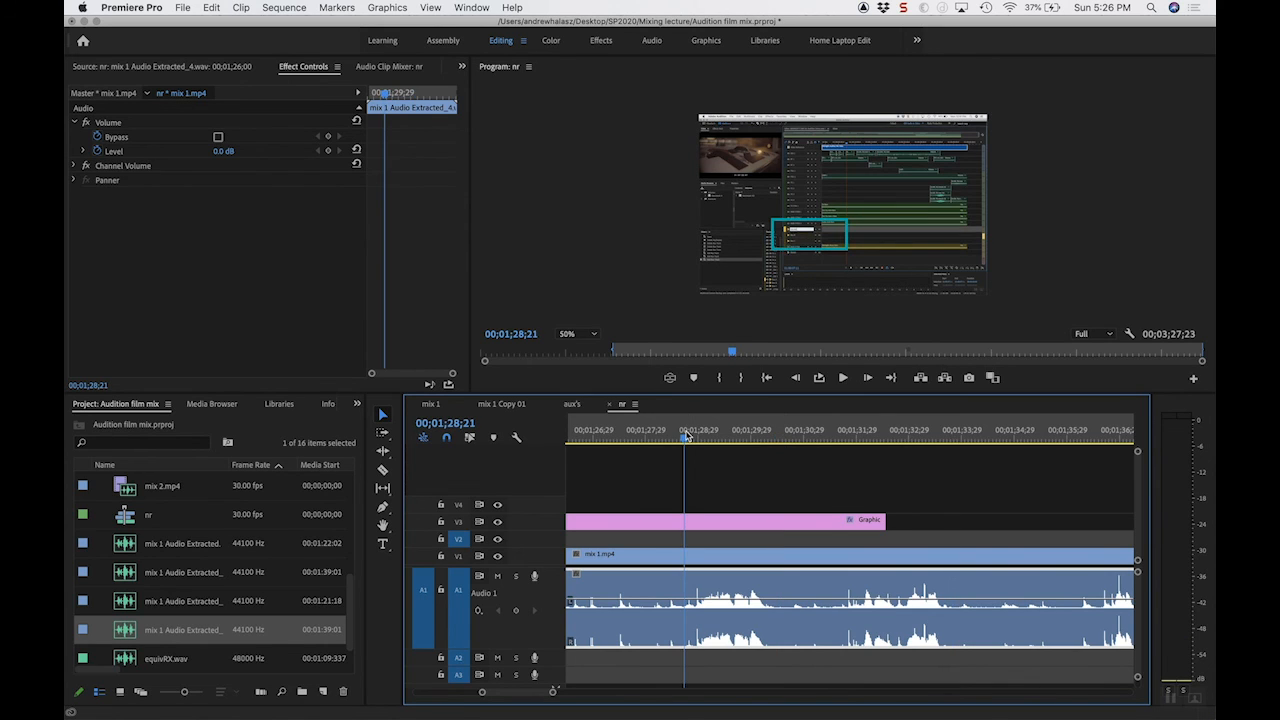
left_click(788, 439)
key("space")
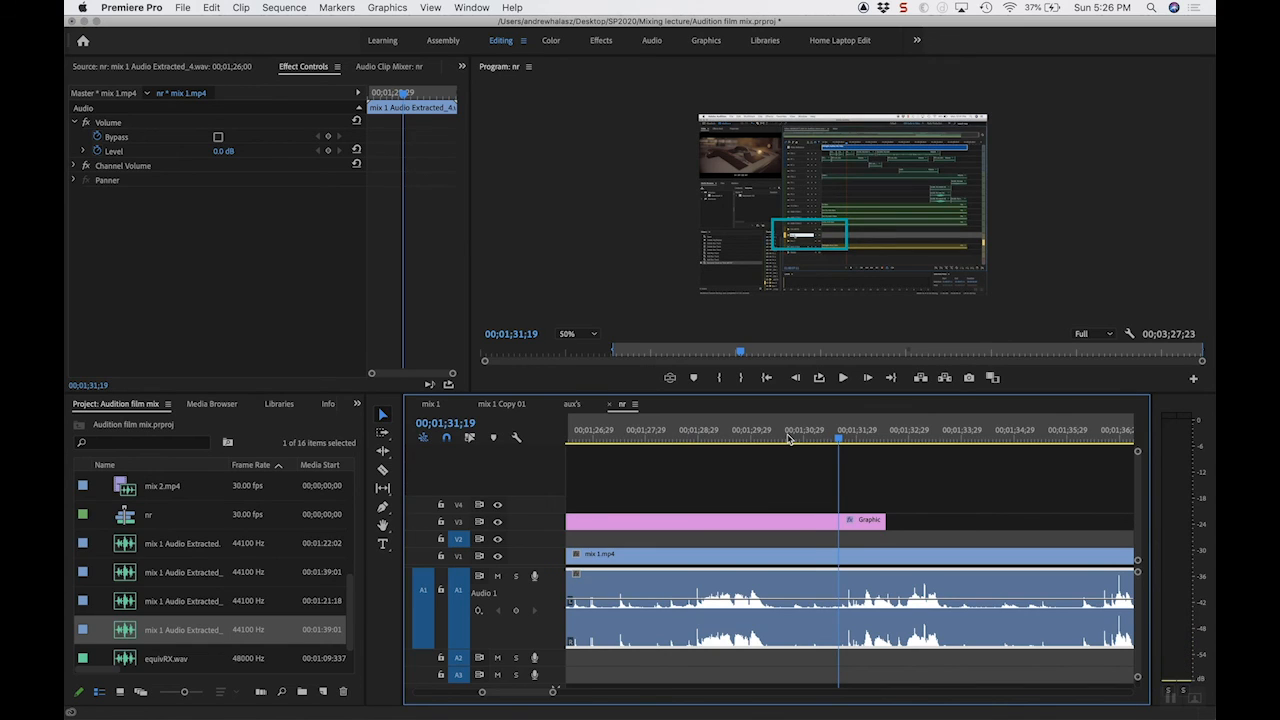